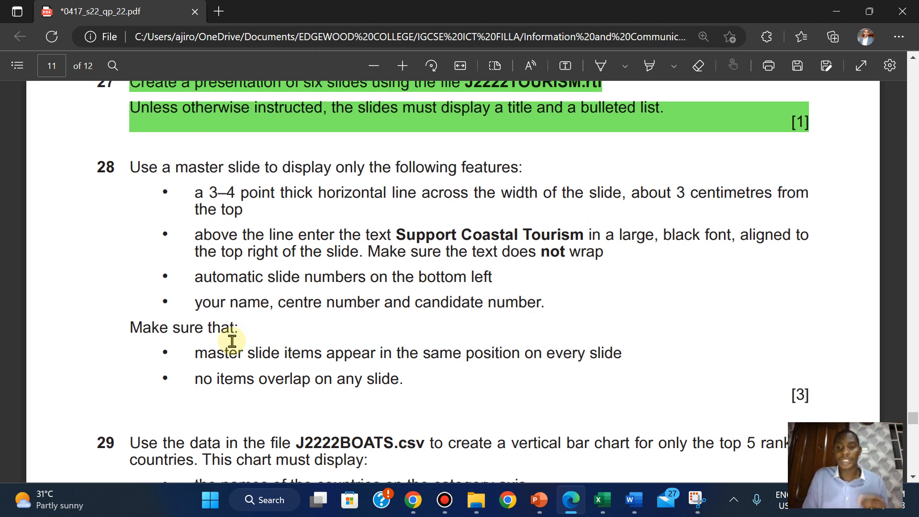
- Highlight all of question 28 in green in the exam paper, including its bullet points and mark allocation
left_click_drag(134, 161, 811, 399)
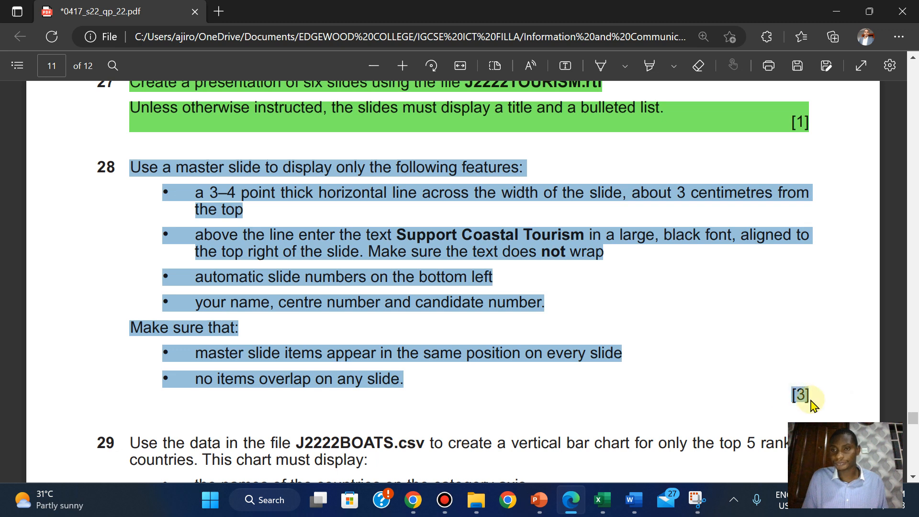
mouse_move(838, 325)
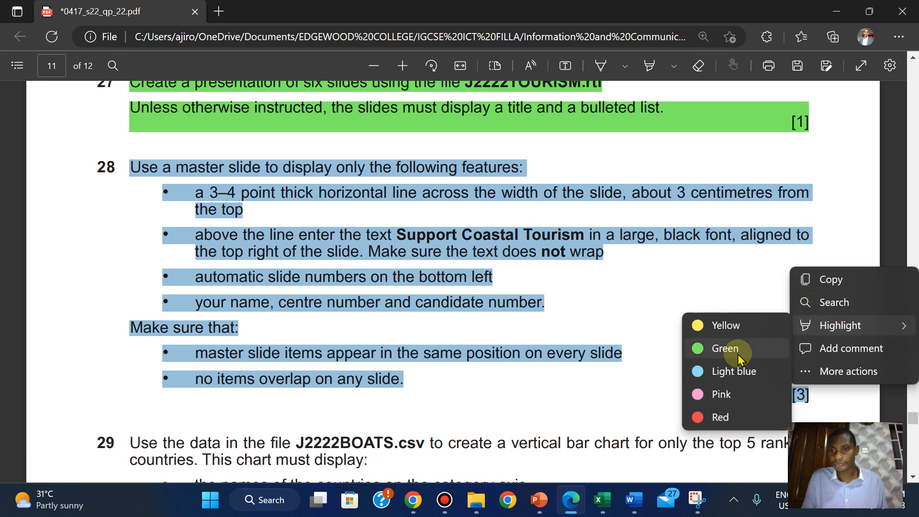
left_click(725, 349)
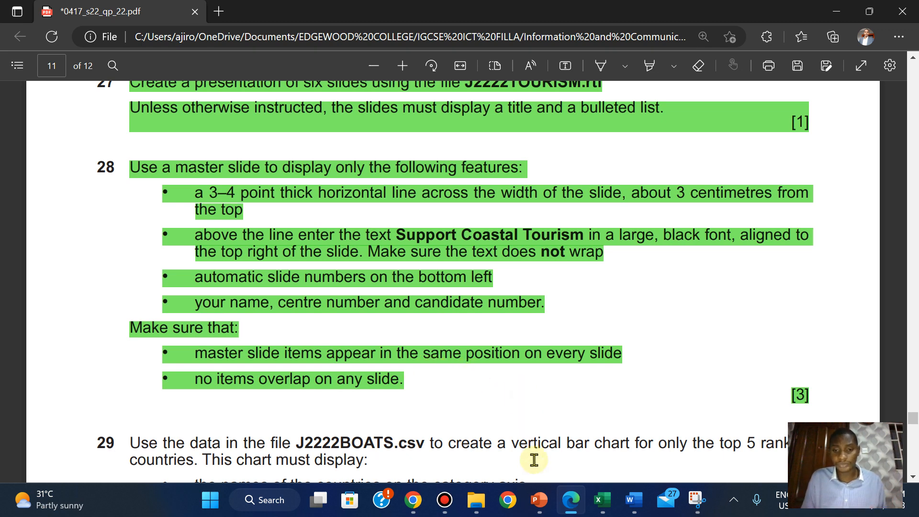
- Switch to the J2222TOURISM presentation in PowerPoint and return from Slide Master view to Normal view
mouse_move(540, 500)
left_click(574, 383)
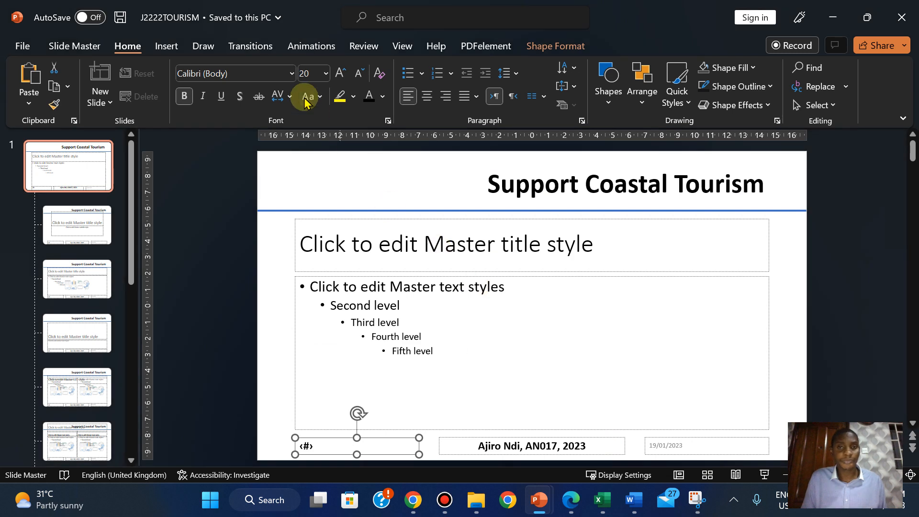
left_click(408, 47)
left_click(27, 91)
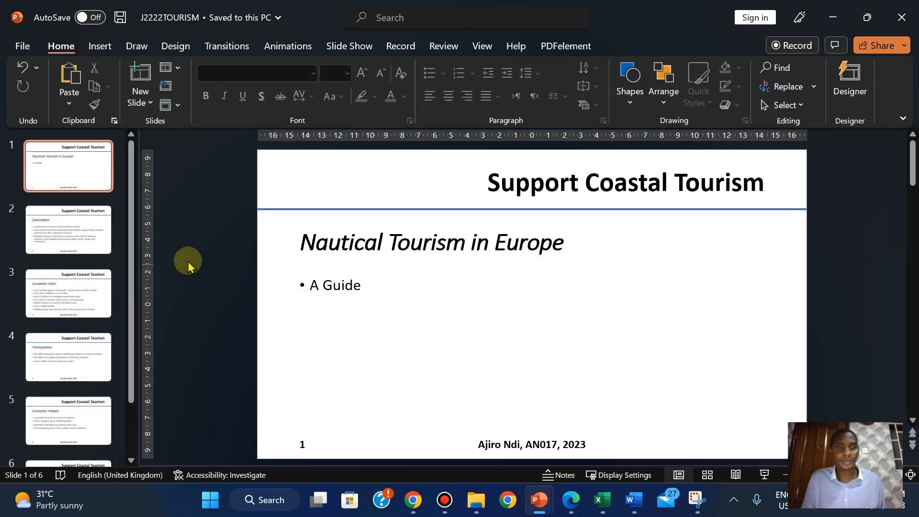
- Examine the presentation's slides to check that the master heading, line, slide number and footer are positioned consistently
left_click(76, 230)
key("Down")
key("Down")
key("Down")
key("Down")
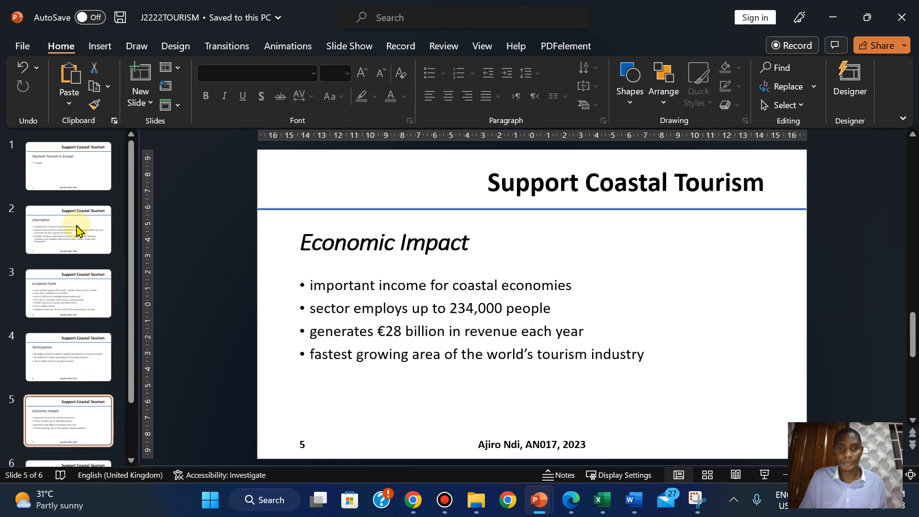
left_click(75, 229)
key("Up")
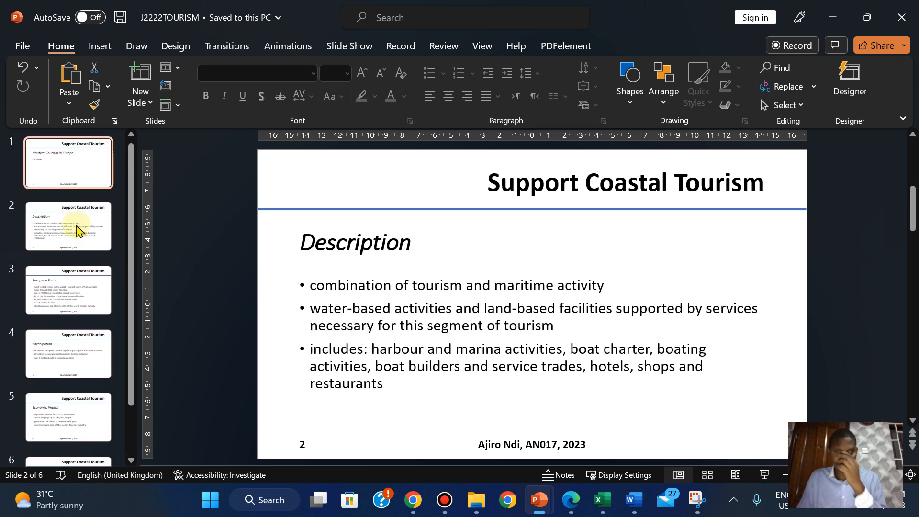
key("Up")
left_click(77, 230)
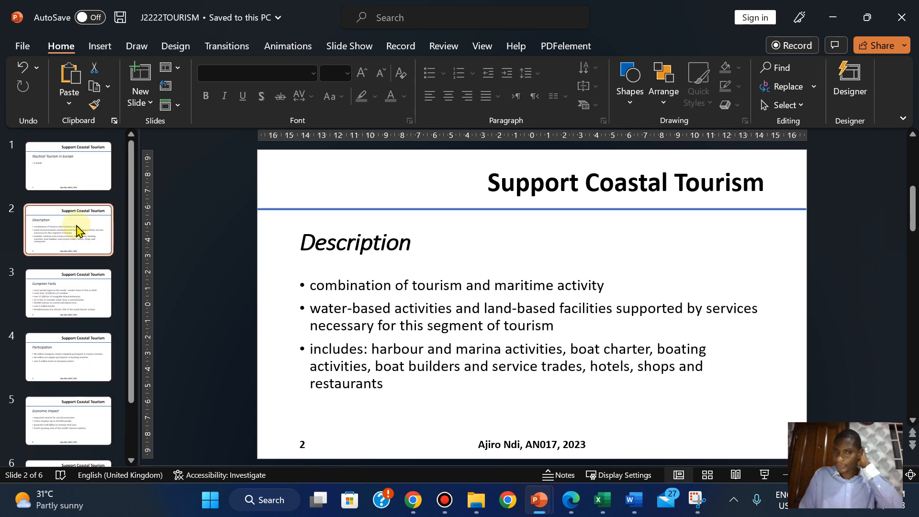
- Read question 29 in the exam paper in Edge and open the J2222BOATS CSV file from the source files folder
left_click(575, 508)
scroll(353, 377, "down", 2)
scroll(353, 377, "down", 3)
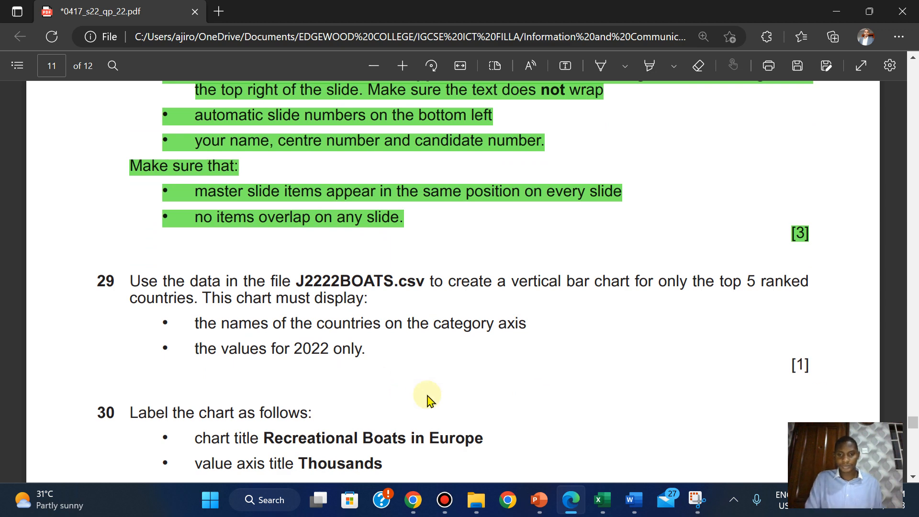
mouse_move(477, 500)
left_click(472, 435)
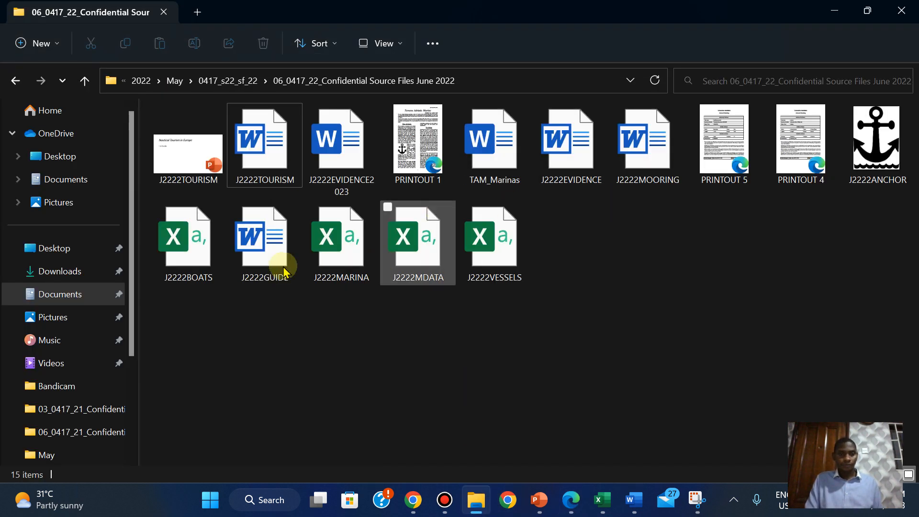
double_click(181, 264)
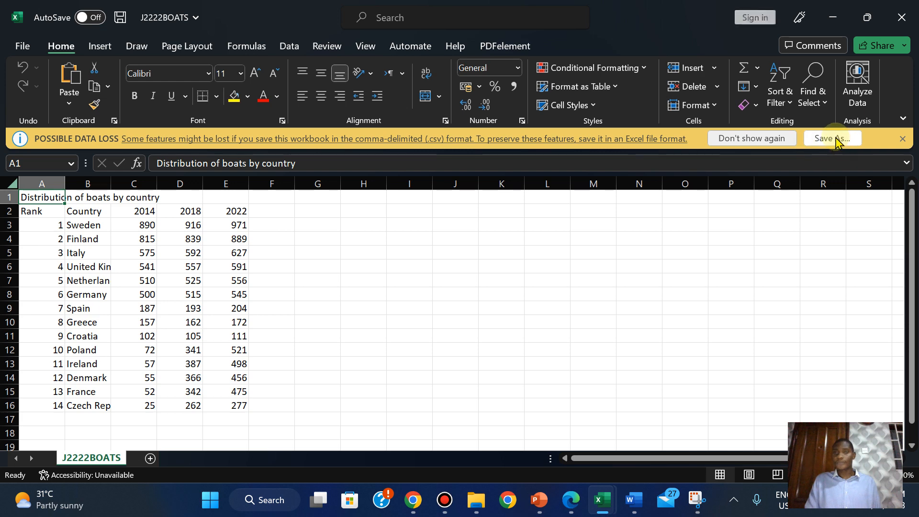
- Save J2222BOATS as an Excel Workbook in the same folder, keeping its file name
left_click(836, 138)
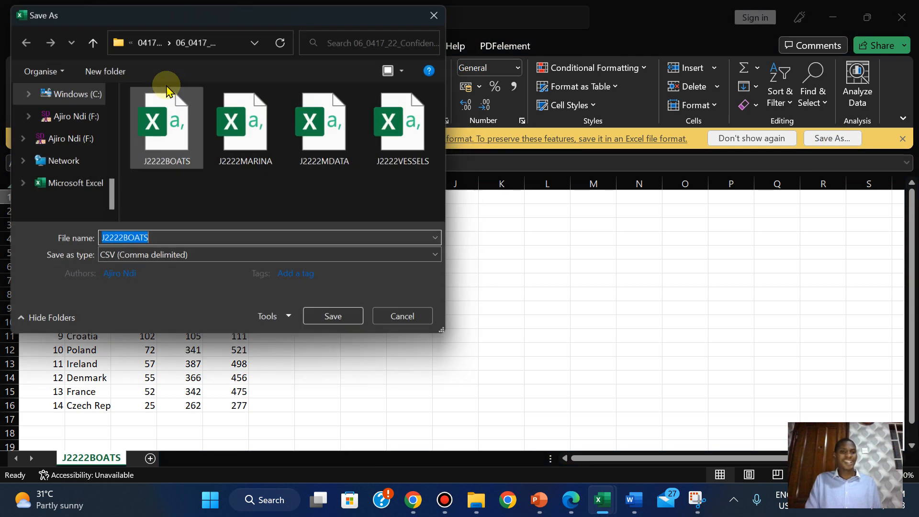
left_click(146, 259)
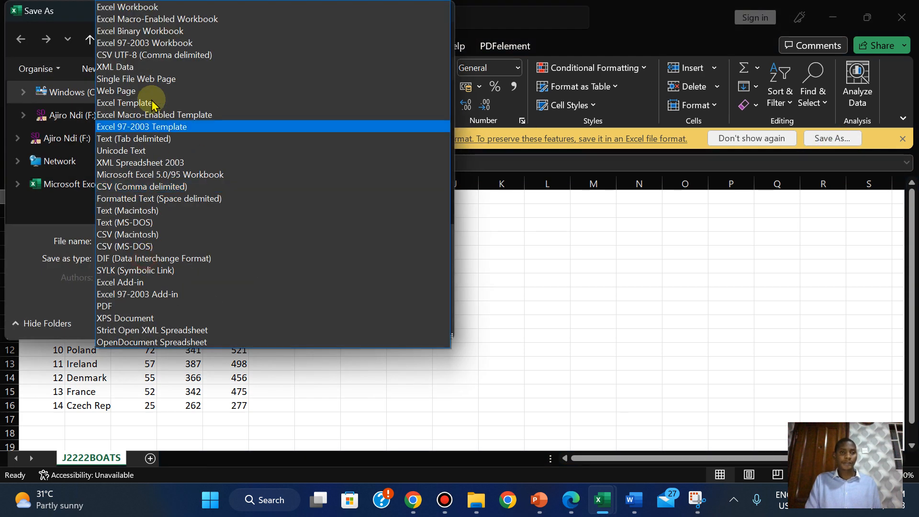
left_click(140, 6)
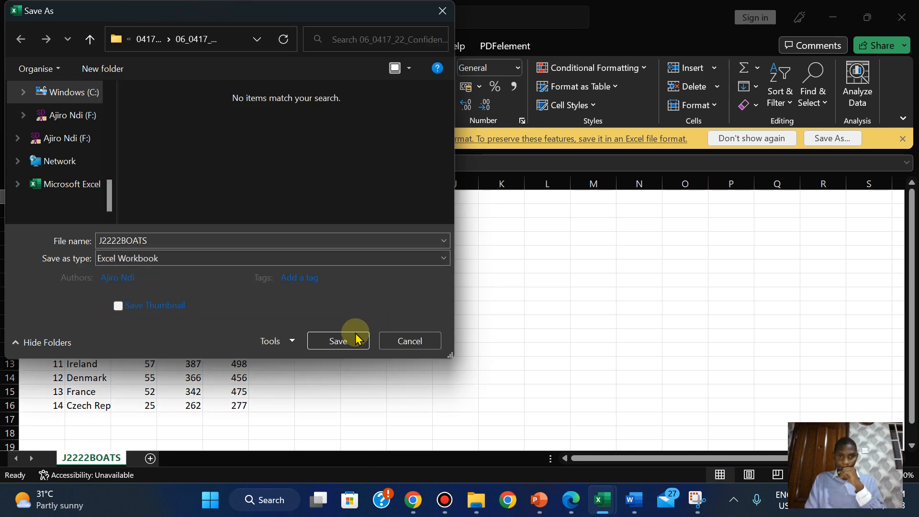
key("Return")
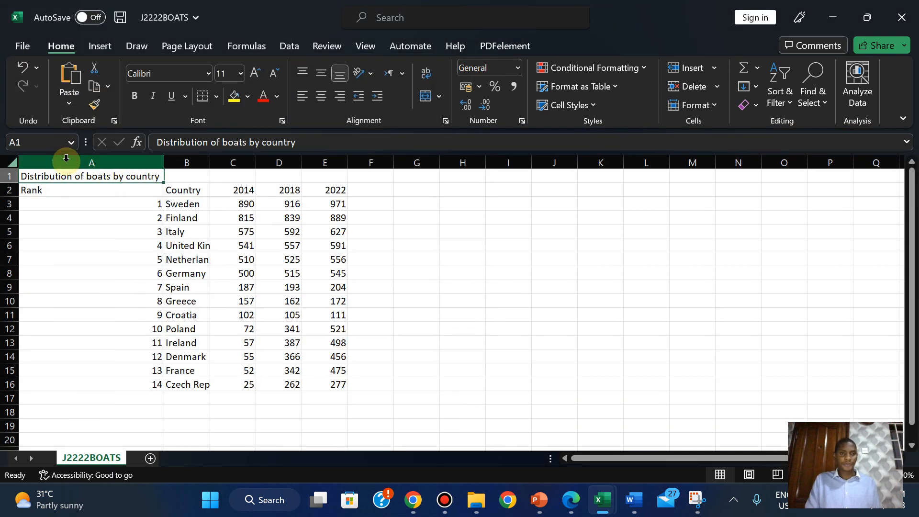
- AutoFit columns B to E of the boats worksheet to their contents
double_click(209, 160)
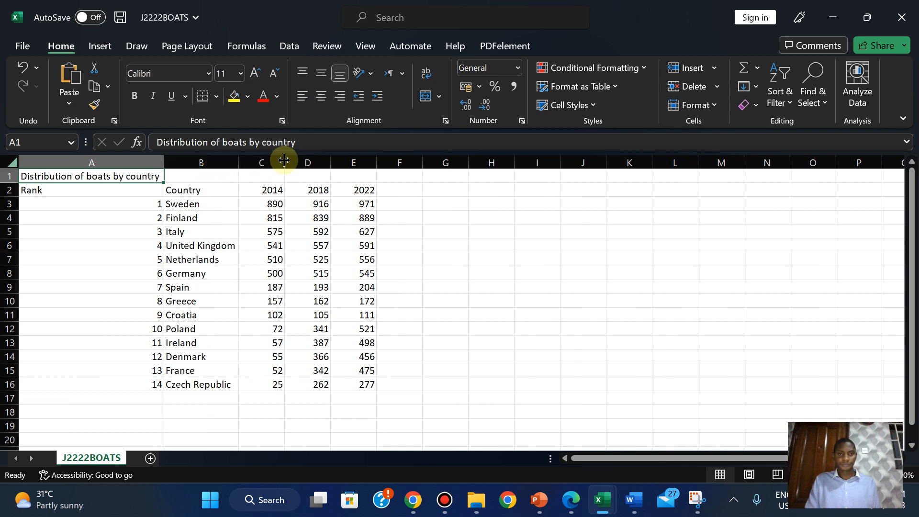
double_click(284, 159)
double_click(310, 161)
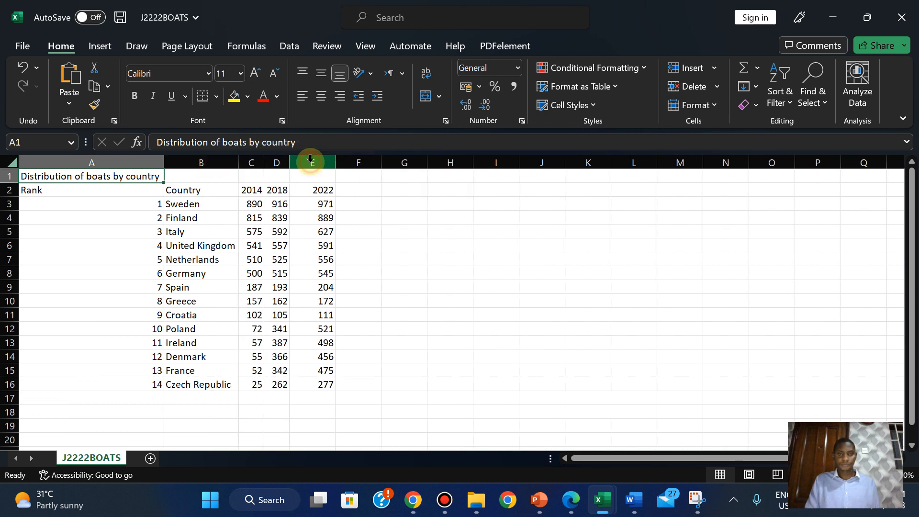
double_click(336, 161)
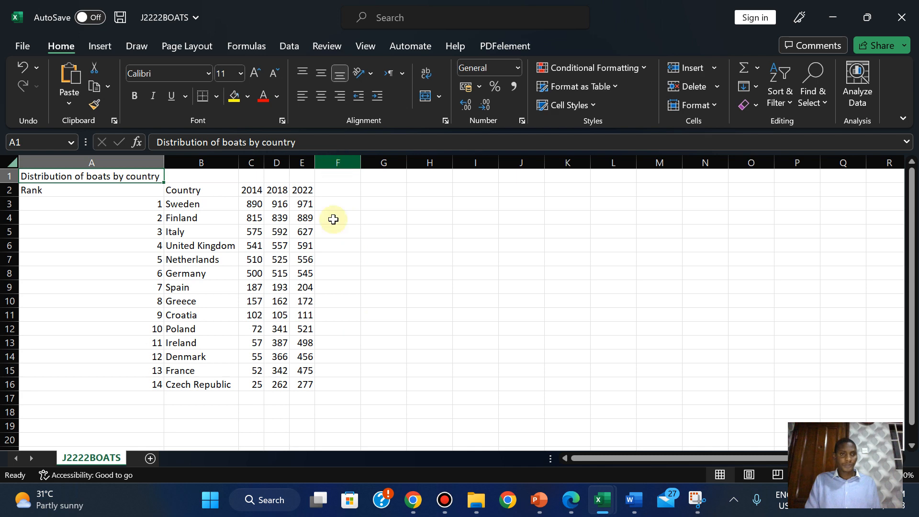
- Compare question 29's chart requirements in the exam paper with the top five ranked countries in the worksheet
left_click(571, 500)
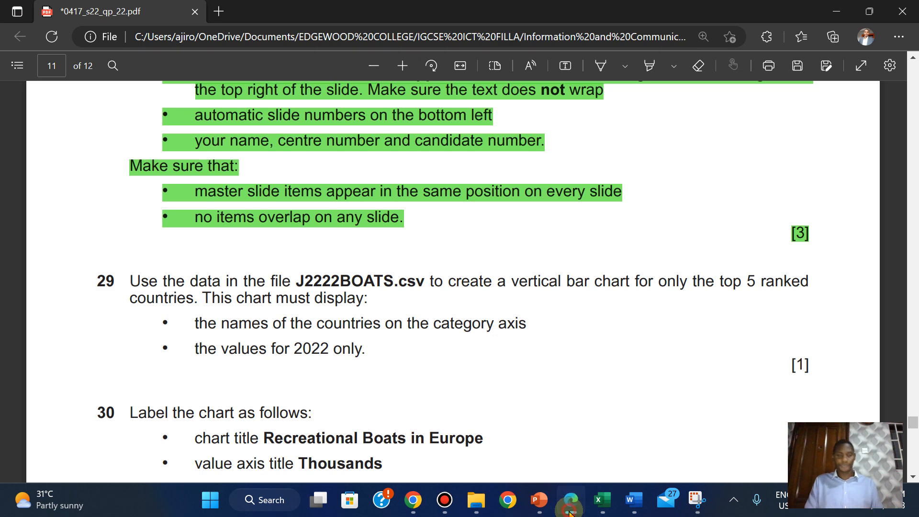
left_click(570, 512)
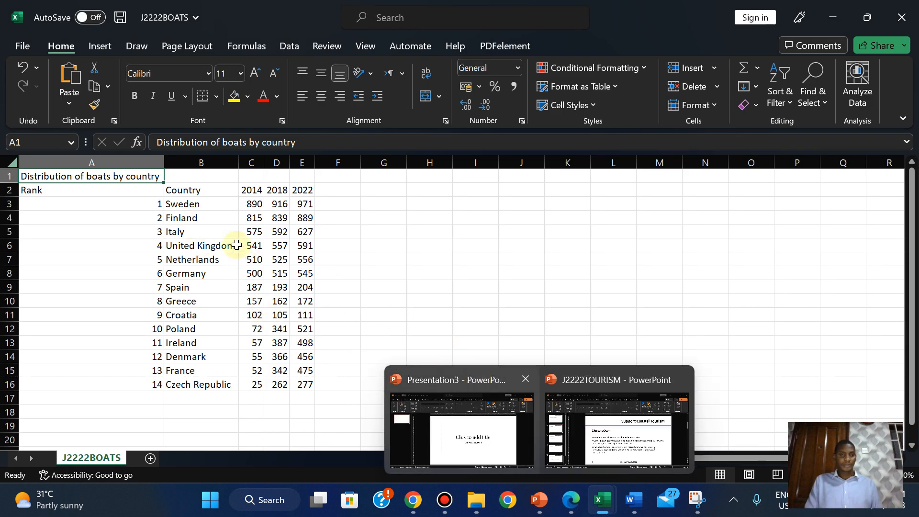
left_click_drag(170, 202, 186, 259)
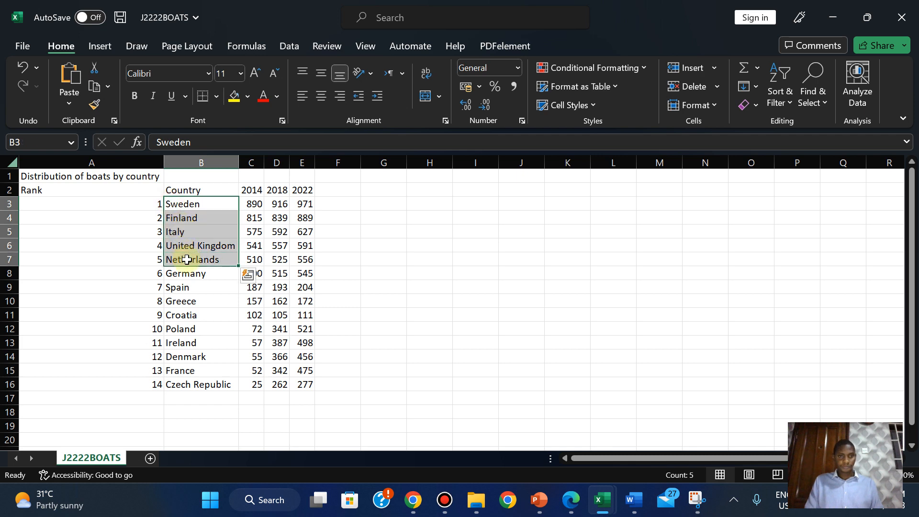
left_click(571, 503)
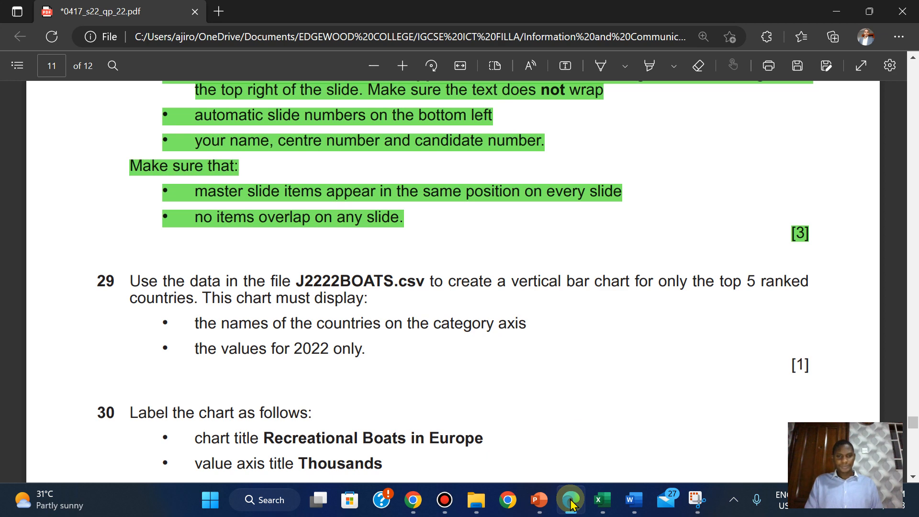
left_click(603, 500)
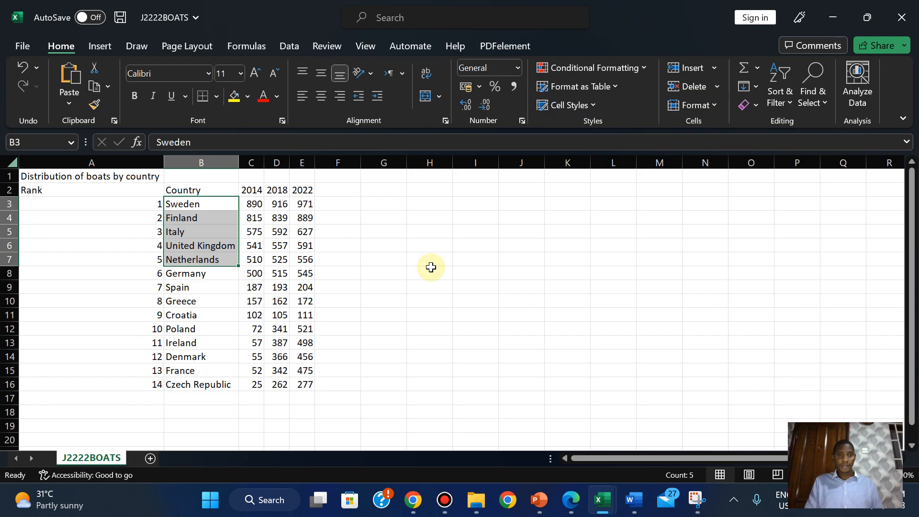
left_click(369, 232)
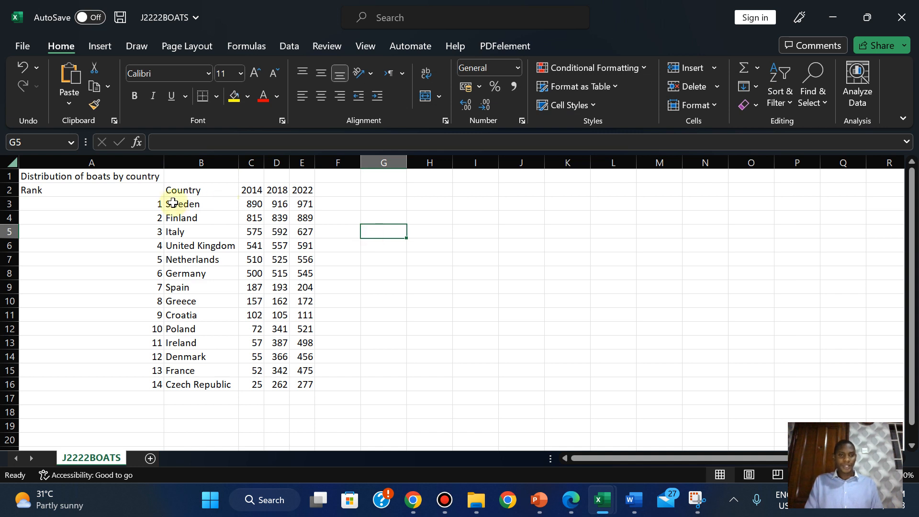
left_click_drag(173, 203, 299, 257)
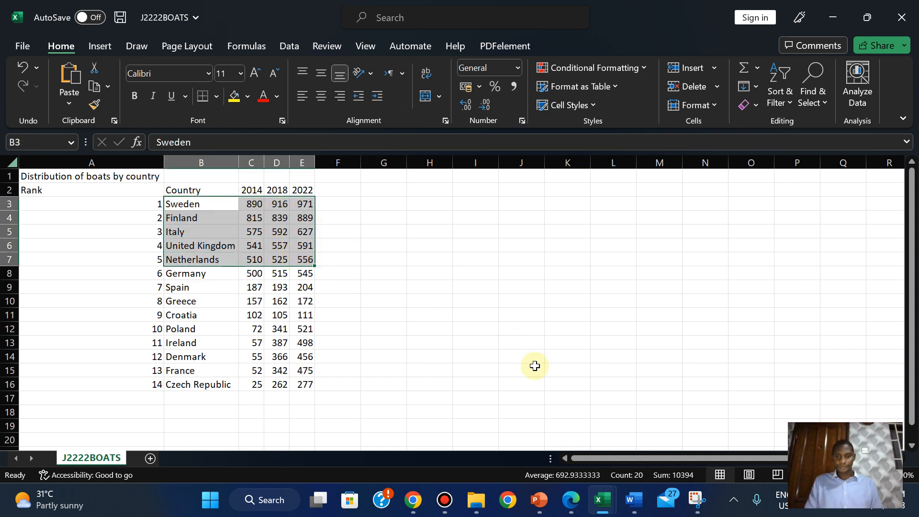
left_click(571, 501)
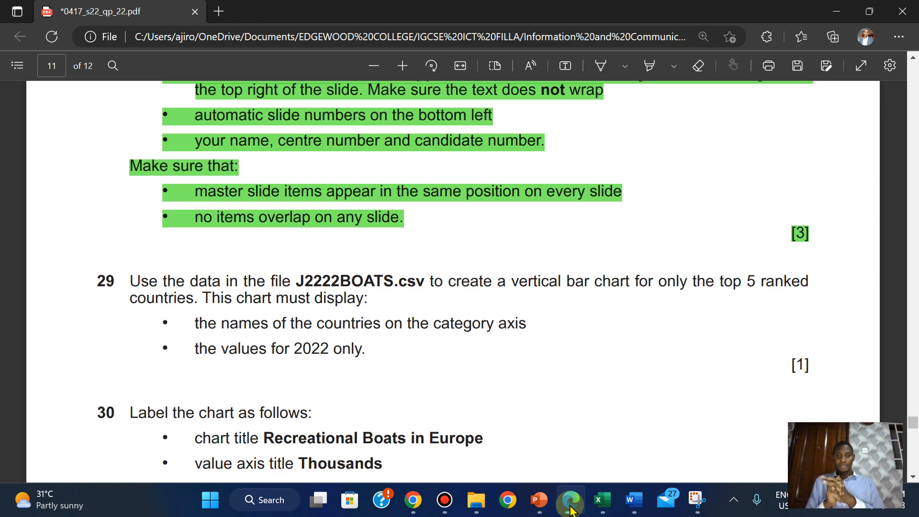
key("alt+Tab")
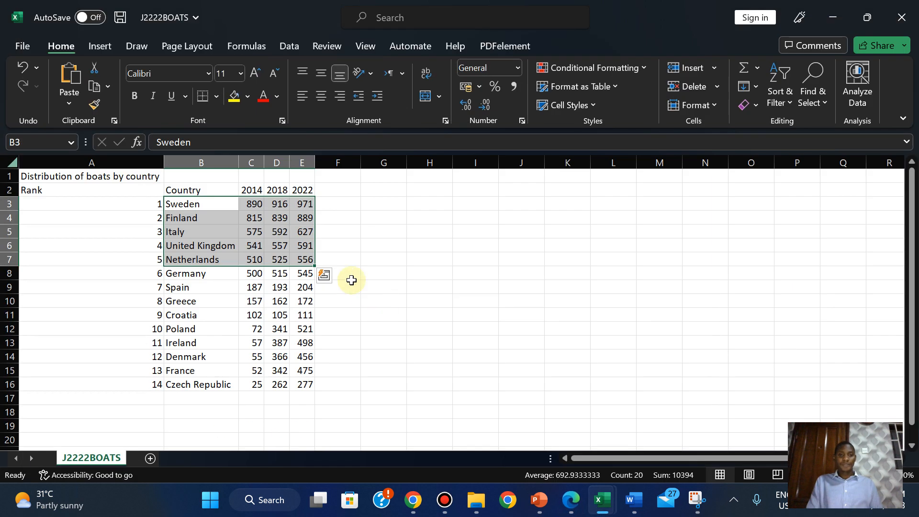
left_click(351, 235)
- Insert a 2-D clustered column chart from countries B3:B7 and 2022 values E3:E7, placing it to the right of the data
left_click_drag(181, 204, 190, 259)
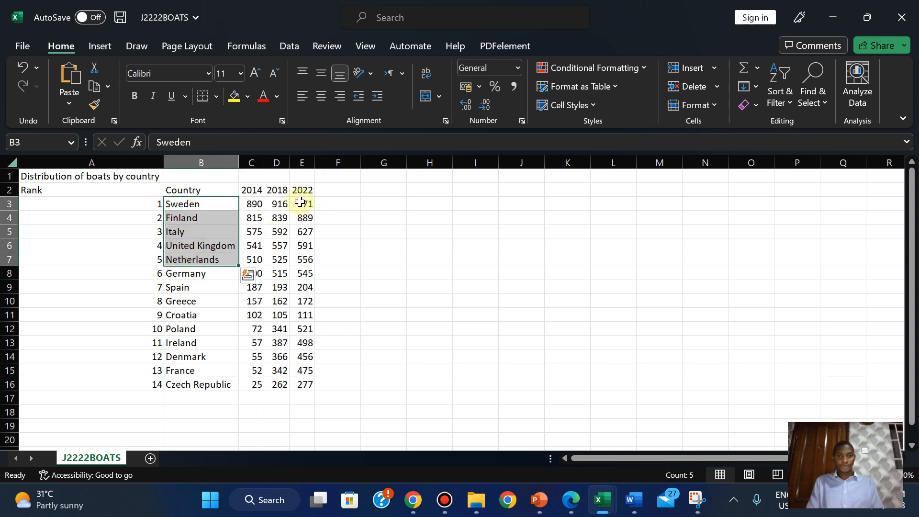
left_click_drag(300, 203, 301, 261)
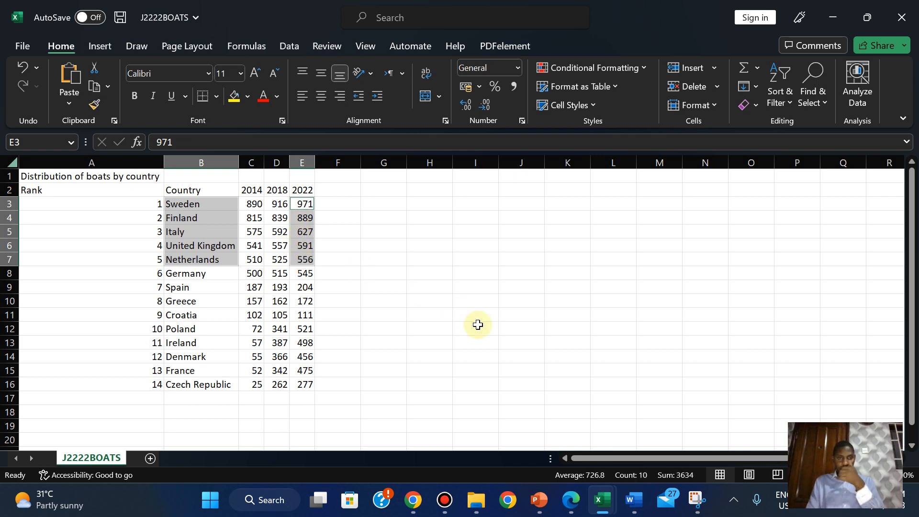
left_click(572, 508)
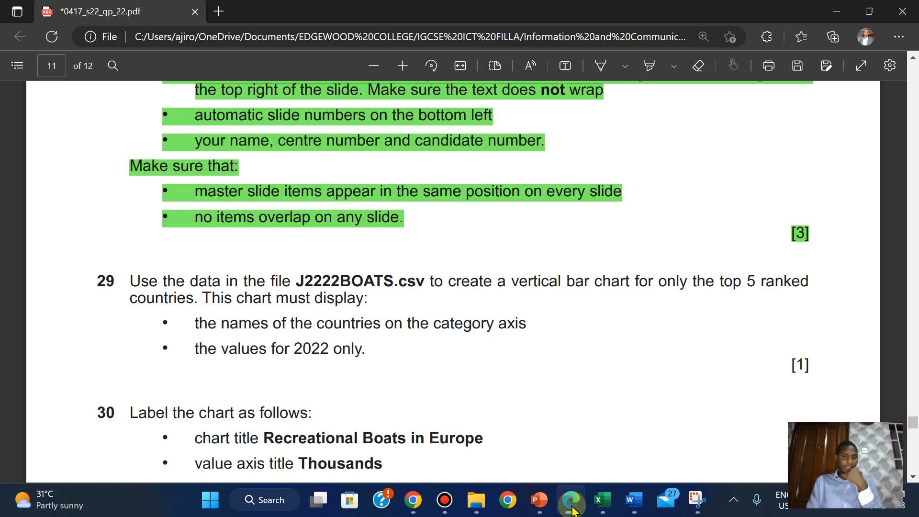
left_click(601, 501)
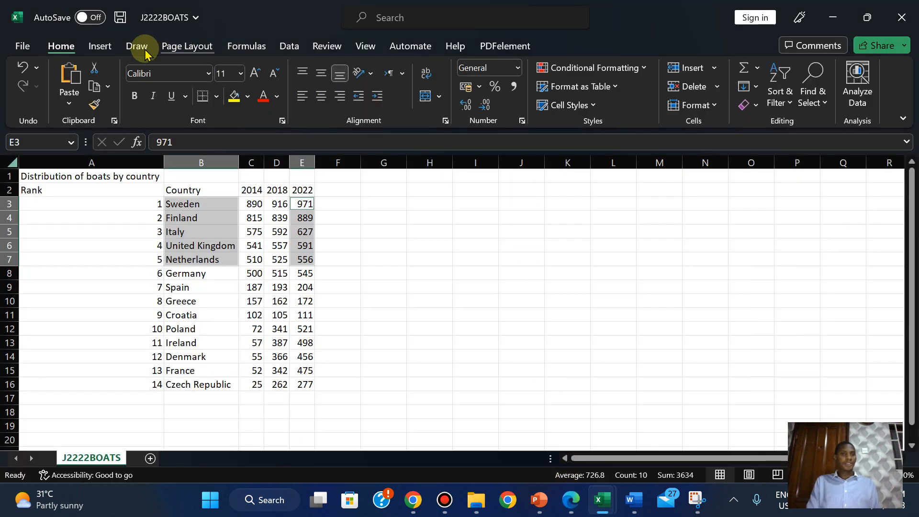
left_click(100, 46)
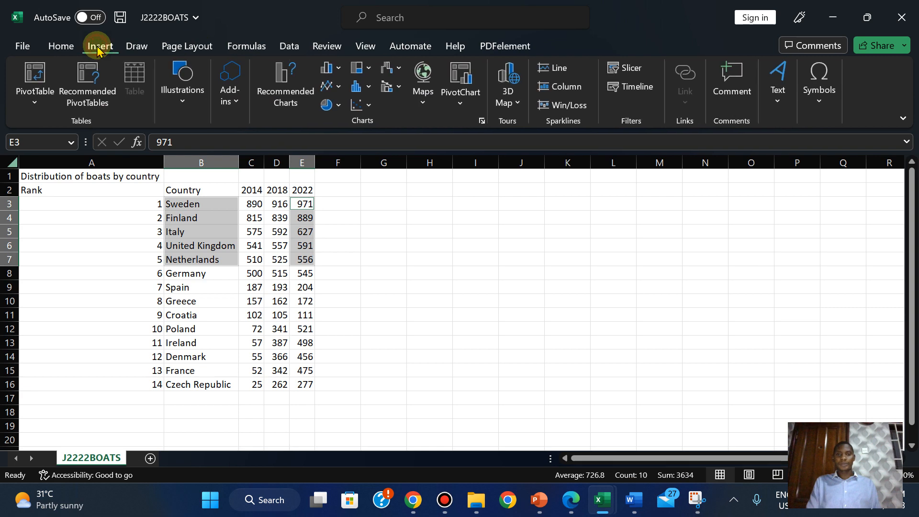
left_click(336, 68)
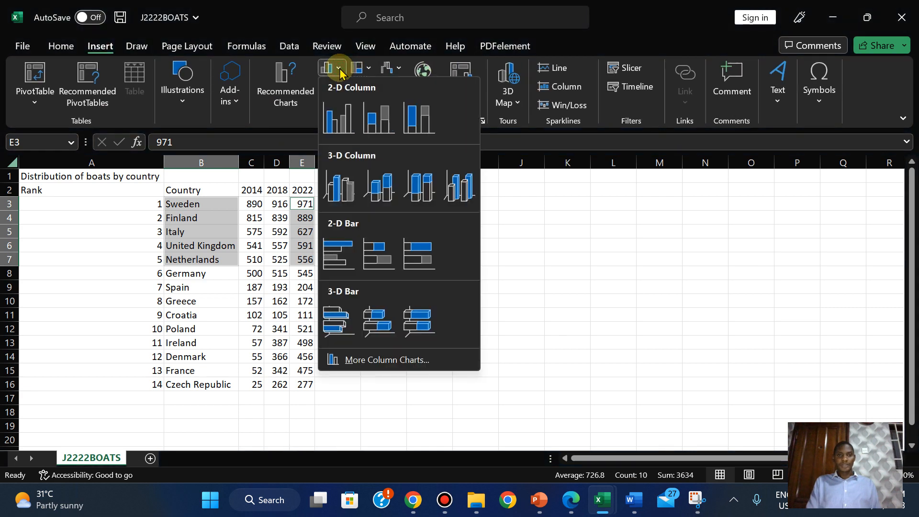
left_click(351, 126)
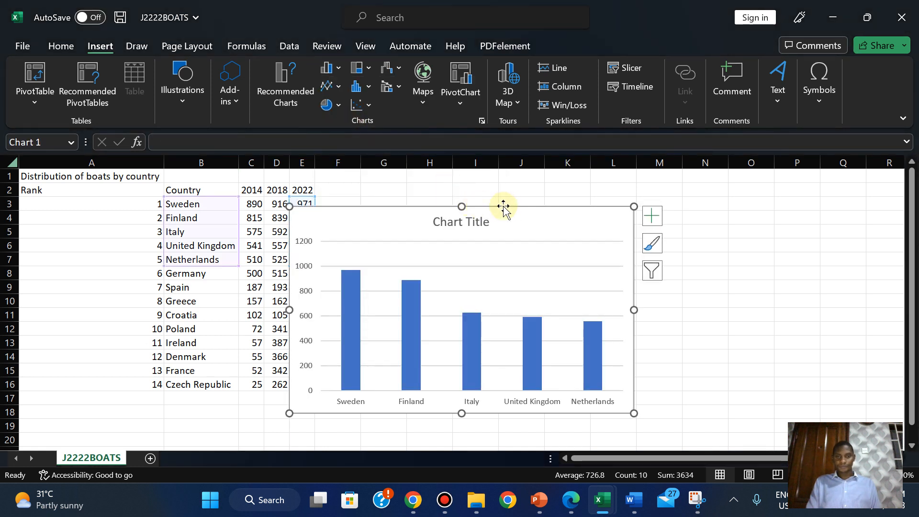
left_click_drag(507, 211, 600, 202)
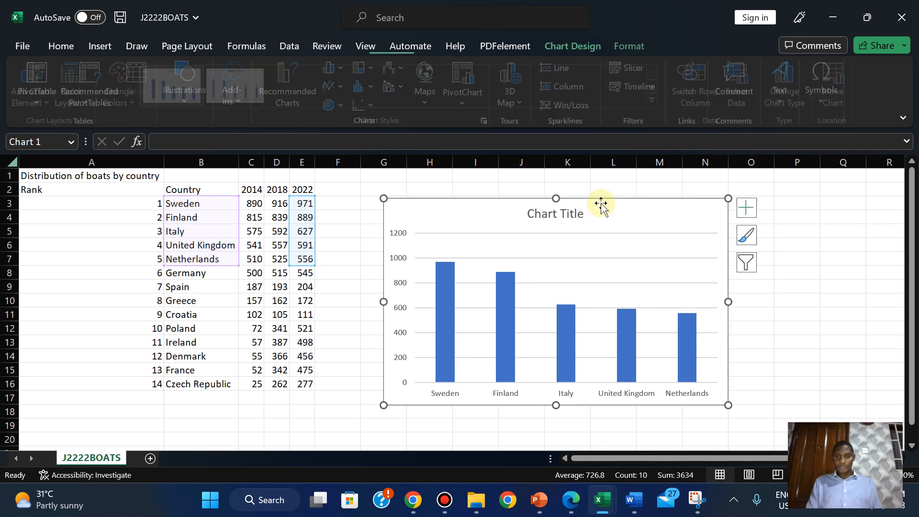
- Switch to the exam paper in Edge and highlight question 29 in green, from its opening sentence through the 2022 values bullet
left_click(574, 501)
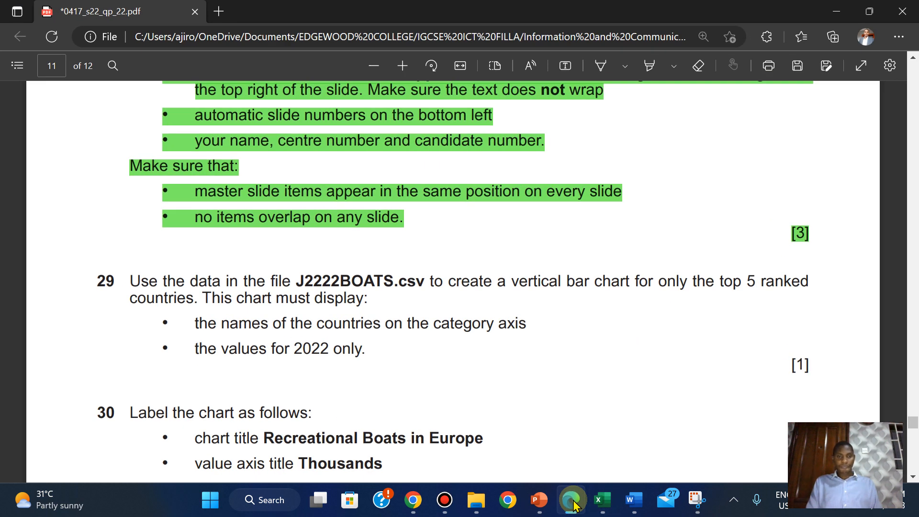
left_click(127, 276)
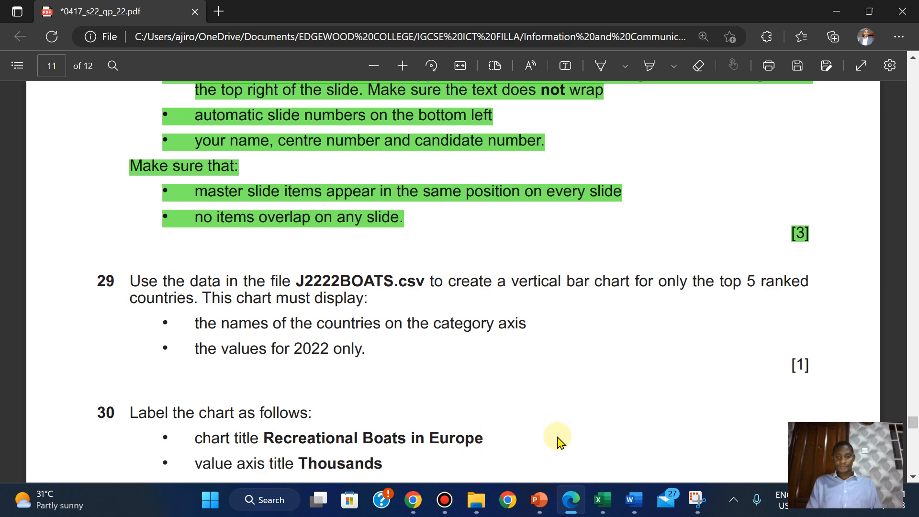
mouse_move(602, 491)
mouse_move(658, 443)
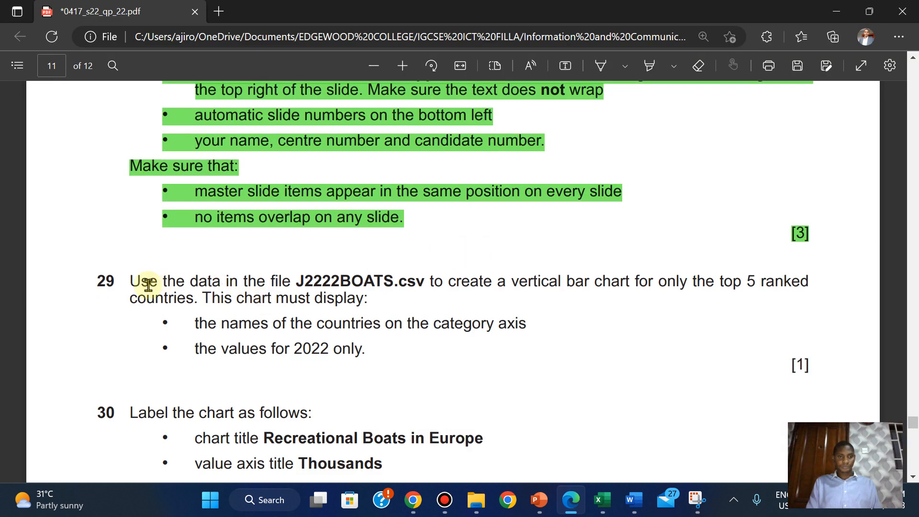
left_click_drag(128, 281, 380, 349)
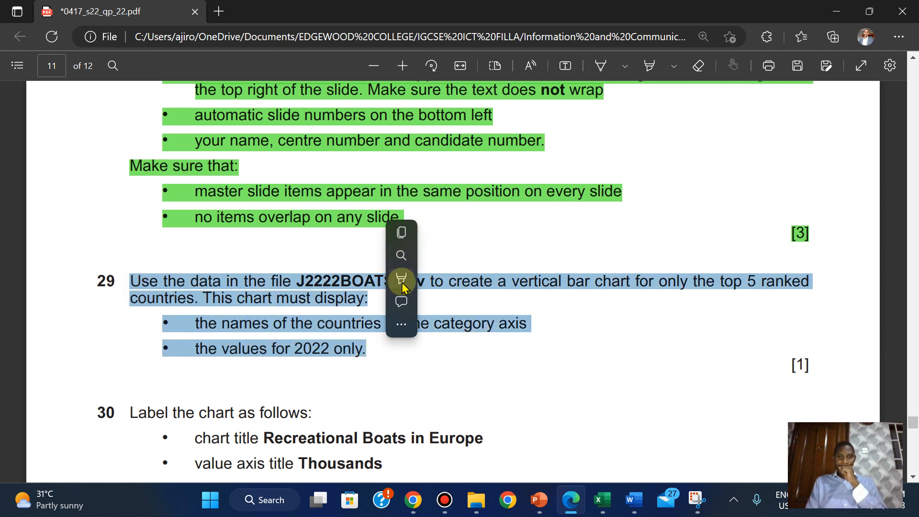
mouse_move(415, 287)
left_click(534, 300)
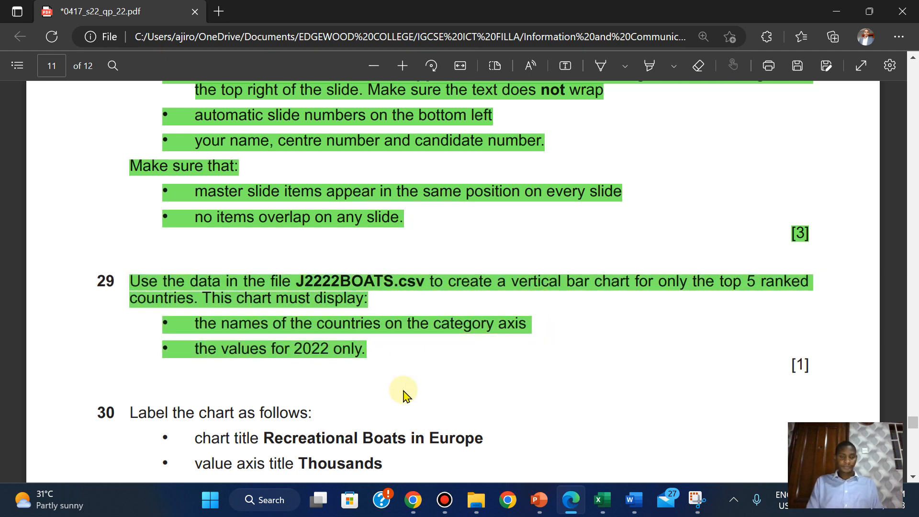
- Copy the chart title text "Recreational Boats in Europe" from question 30
scroll(403, 395, "down", 3)
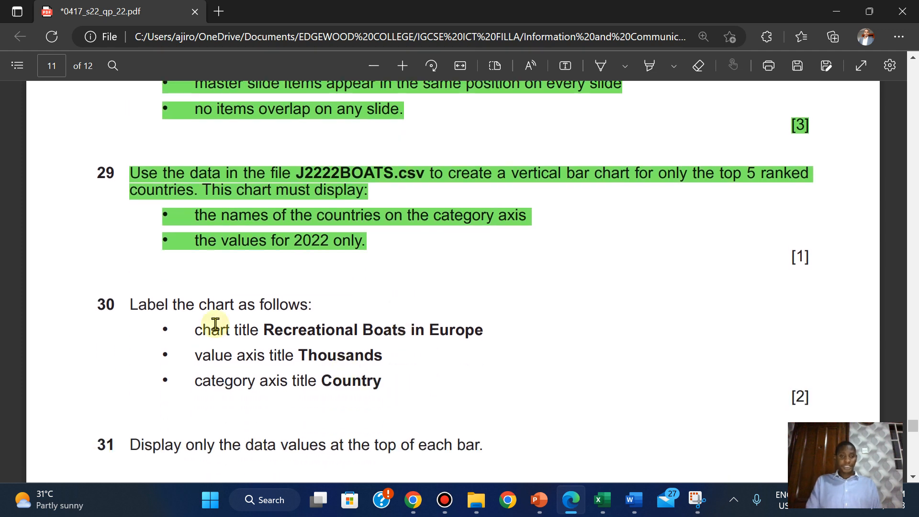
left_click_drag(264, 329, 486, 334)
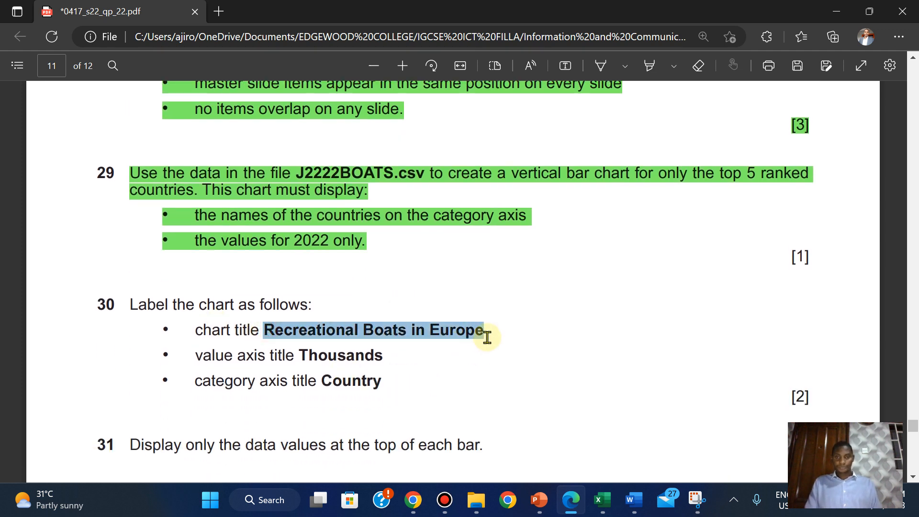
left_click(512, 216)
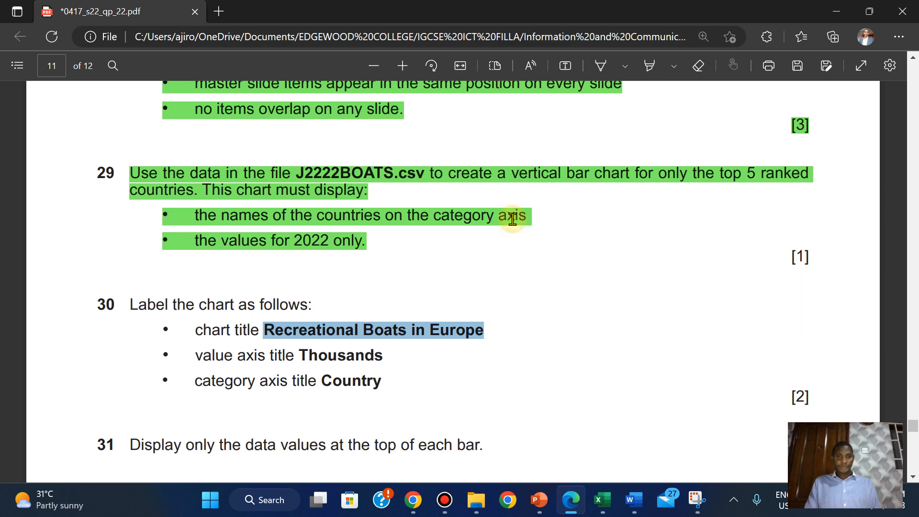
- Switch to the J2222BOATS workbook in Excel and replace the chart title placeholder with "Recreational Boats in Europe"
mouse_move(540, 499)
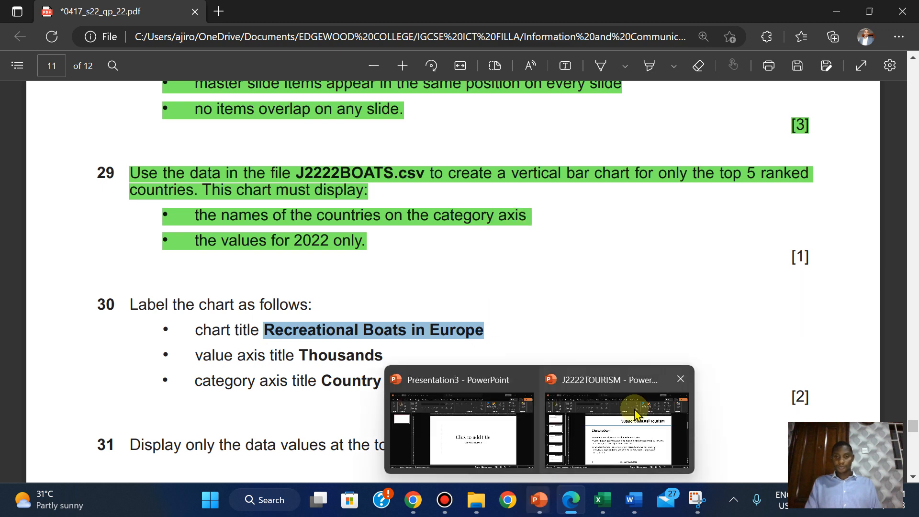
left_click(632, 421)
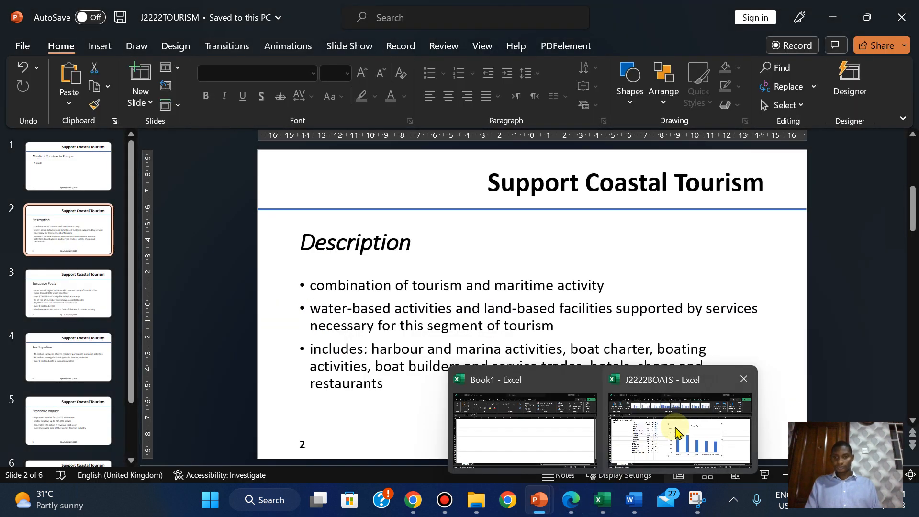
left_click(677, 433)
double_click(546, 212)
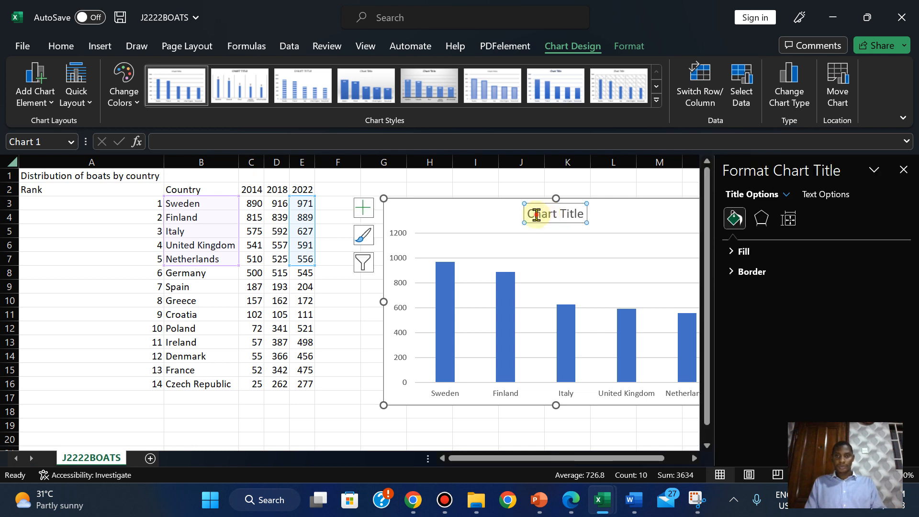
triple_click(536, 215)
key("ctrl+v")
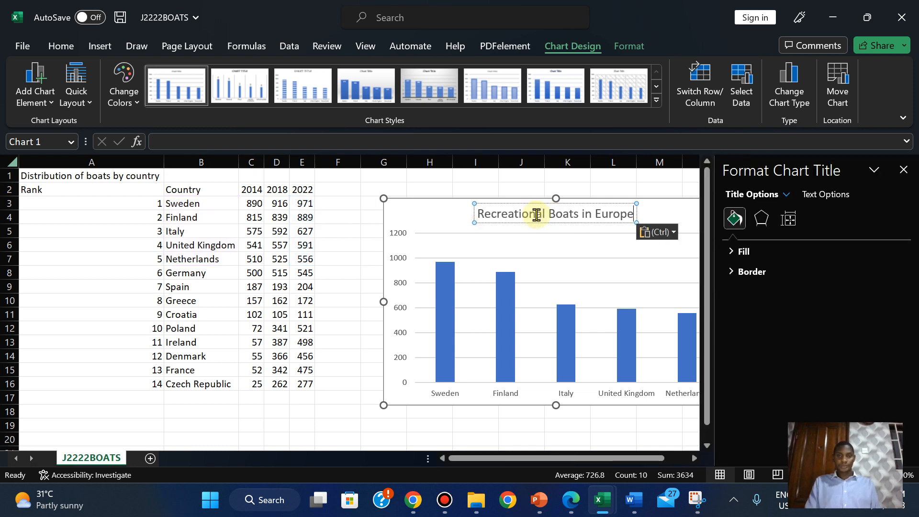
left_click(419, 215)
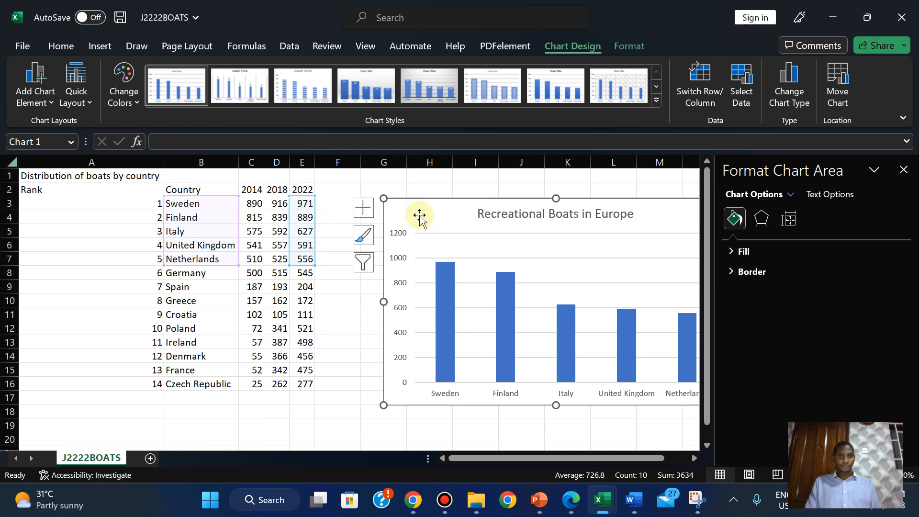
left_click(903, 170)
- Return to the exam paper in Edge and copy the value axis title "Thousands" from question 30
left_click(571, 500)
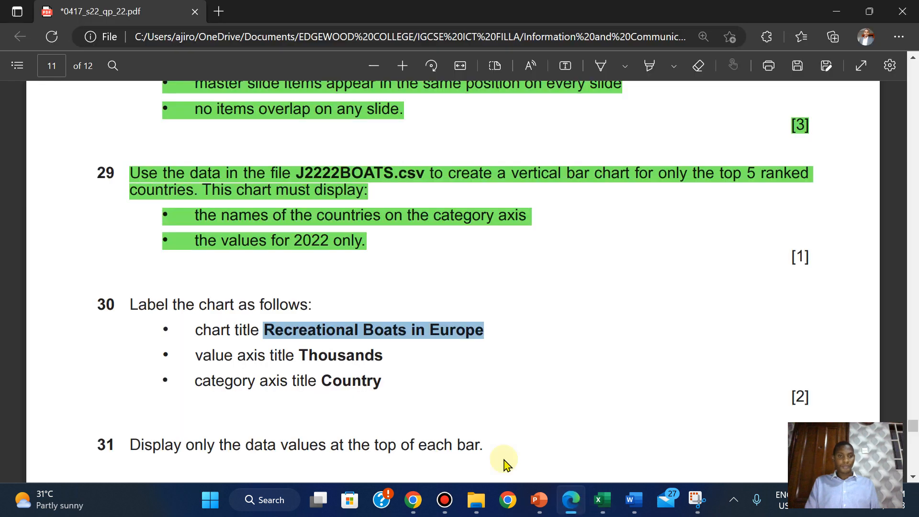
mouse_move(539, 500)
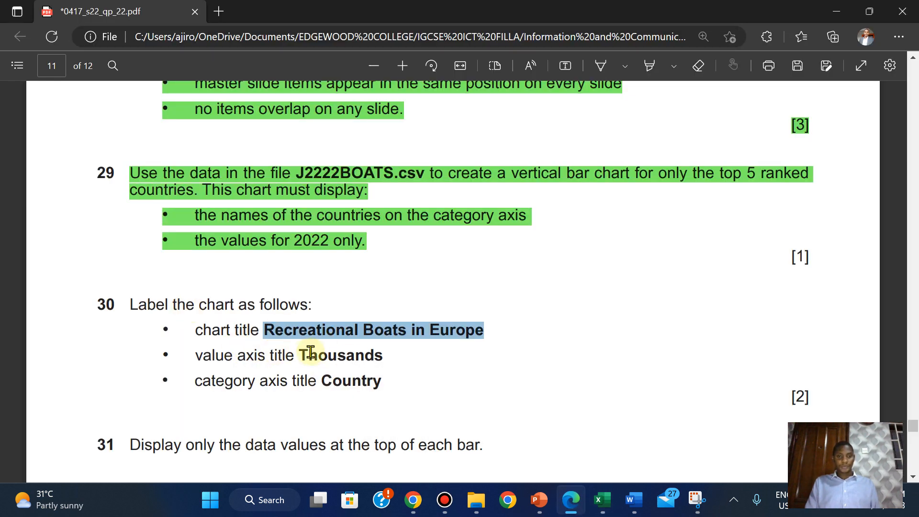
left_click_drag(301, 354, 383, 356)
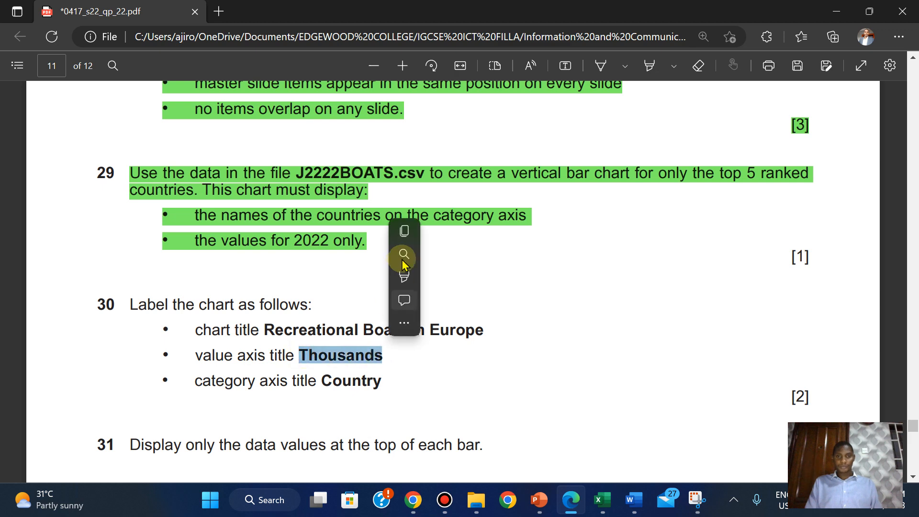
left_click(408, 239)
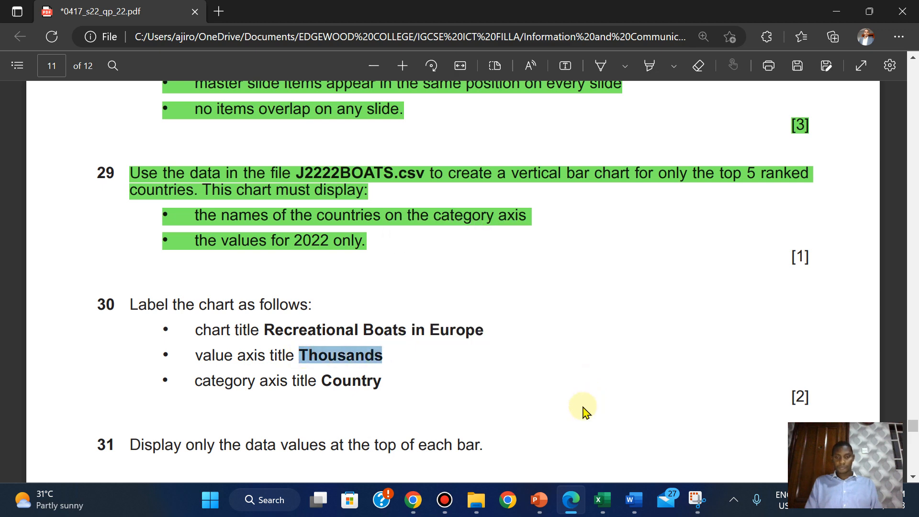
- In Excel's J2222BOATS workbook, add a primary vertical axis title to the column chart and set its text to "Thousands"
mouse_move(539, 499)
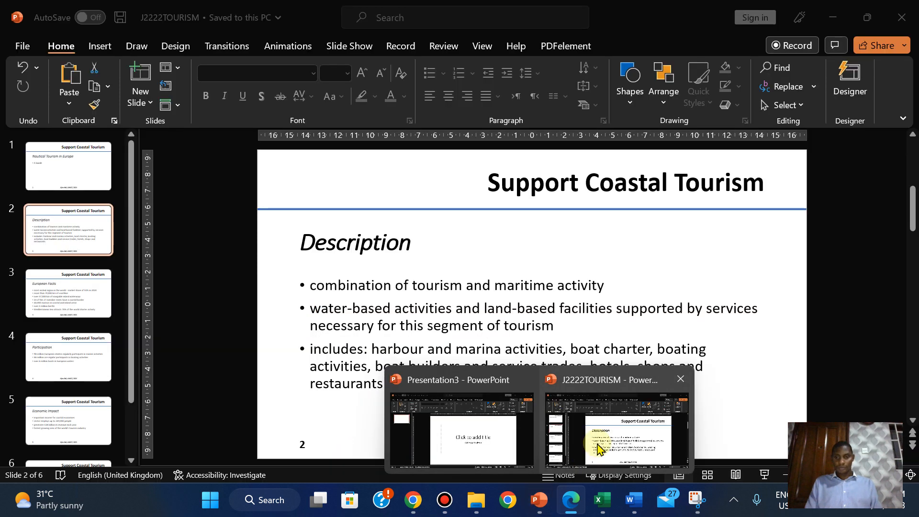
mouse_move(602, 499)
left_click(652, 418)
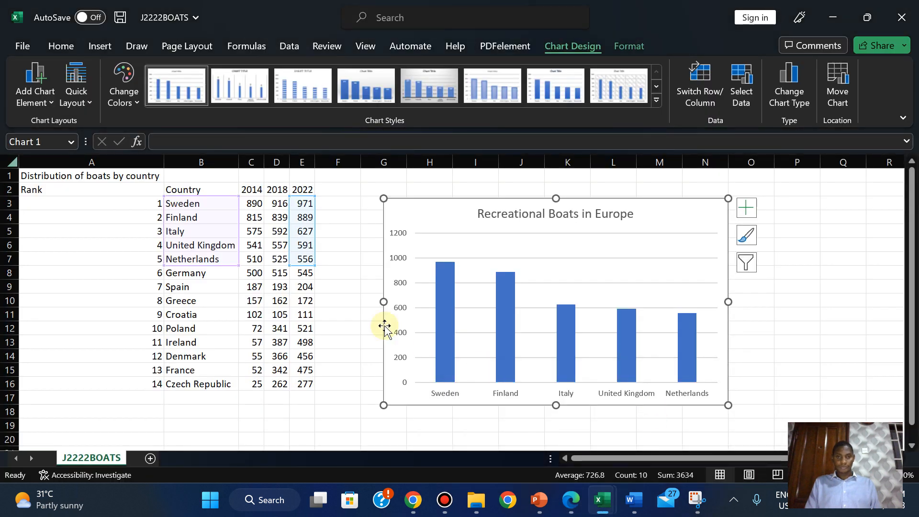
left_click(742, 211)
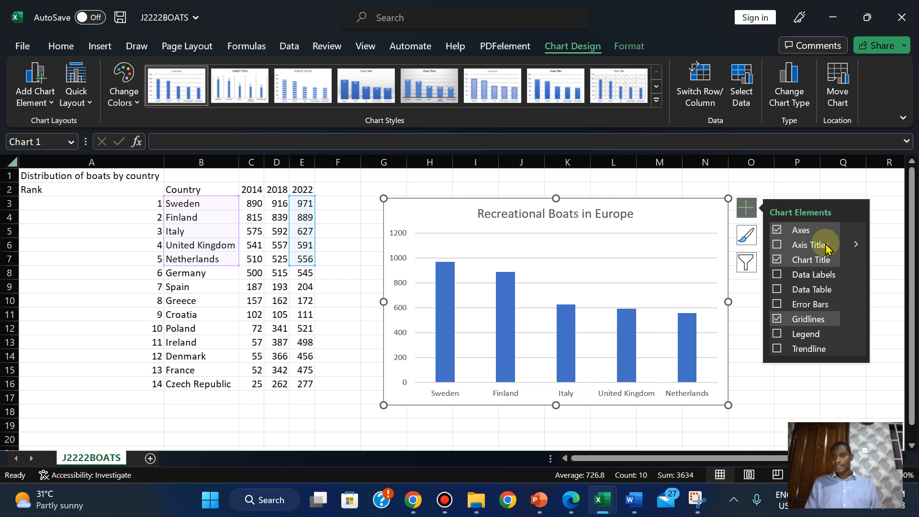
left_click(851, 245)
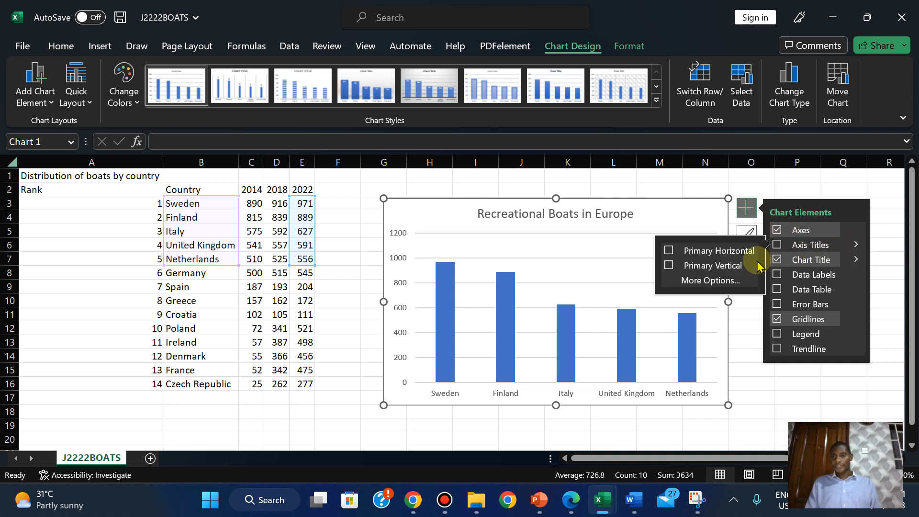
left_click(737, 267)
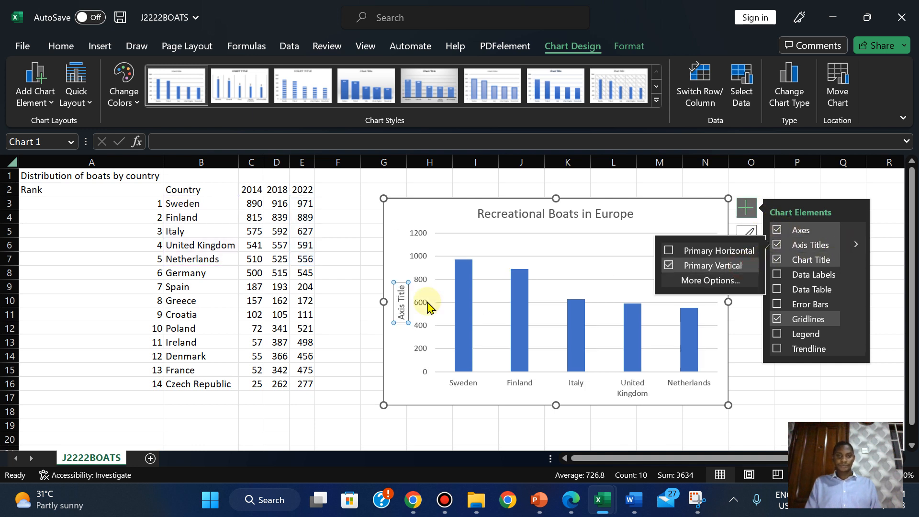
double_click(403, 310)
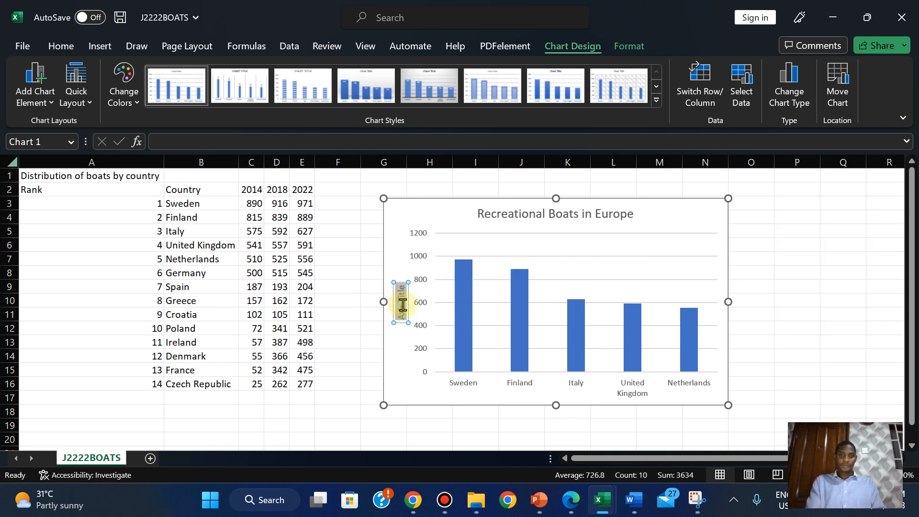
type("Thousands")
left_click(403, 371)
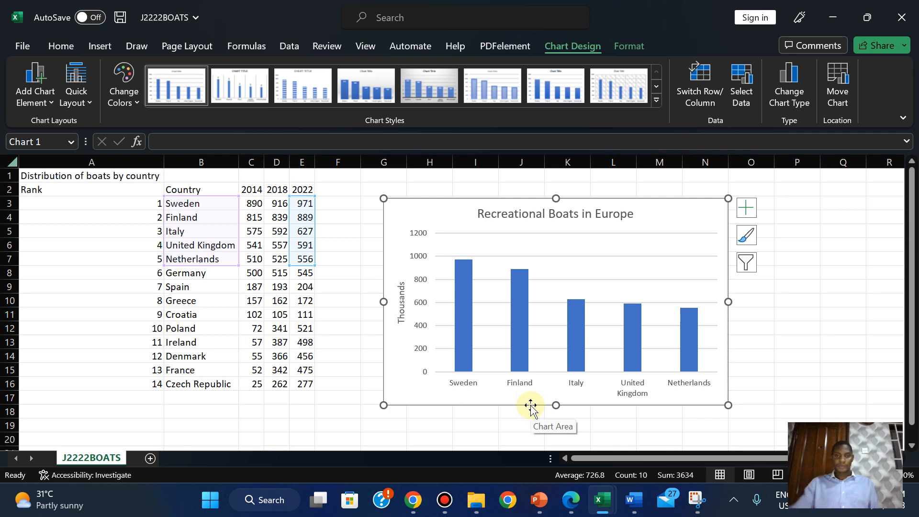
- Go back to the exam paper in Edge and copy the category axis title "Country" from question 30
left_click(568, 505)
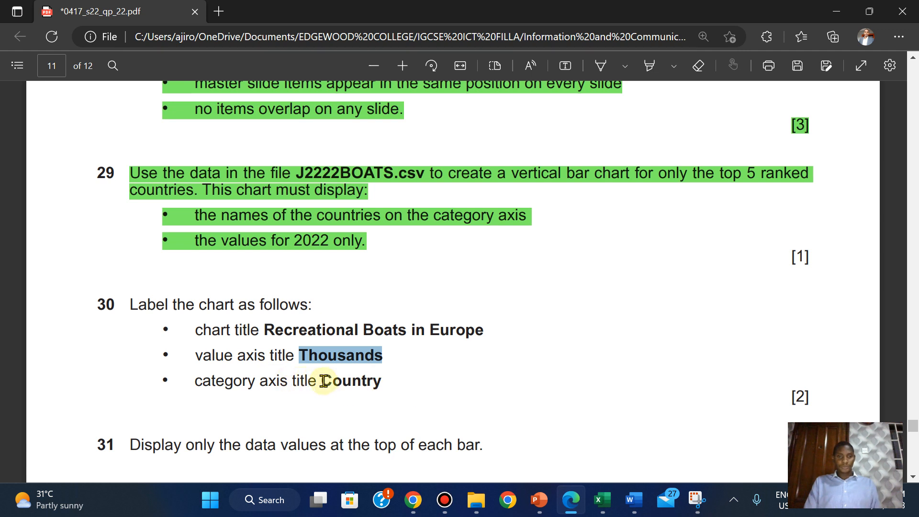
left_click_drag(324, 382, 394, 380)
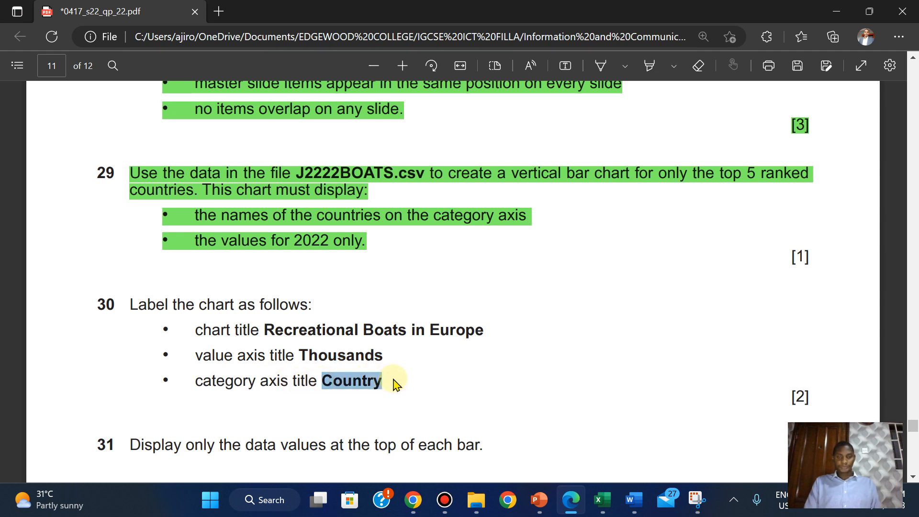
left_click(421, 258)
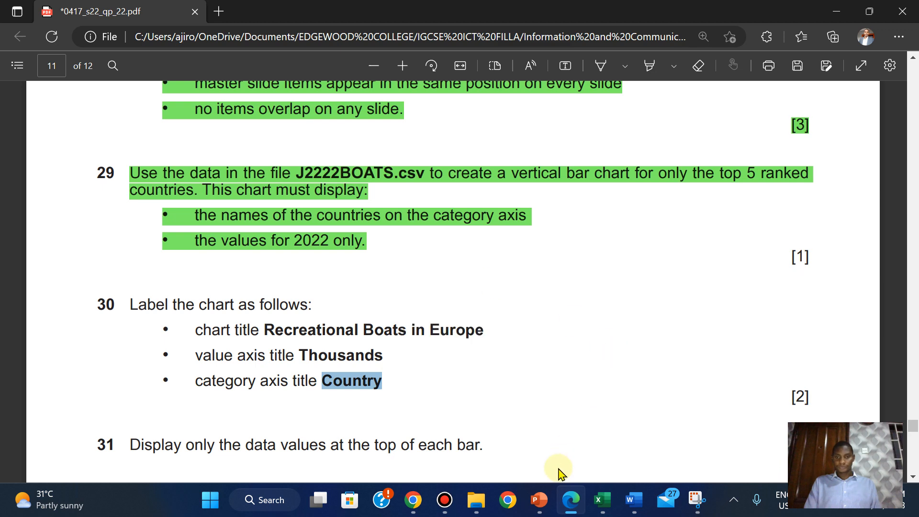
- In Excel's J2222BOATS workbook, add a primary horizontal axis title to the column chart and set its text to "Country"
mouse_move(602, 498)
left_click(675, 431)
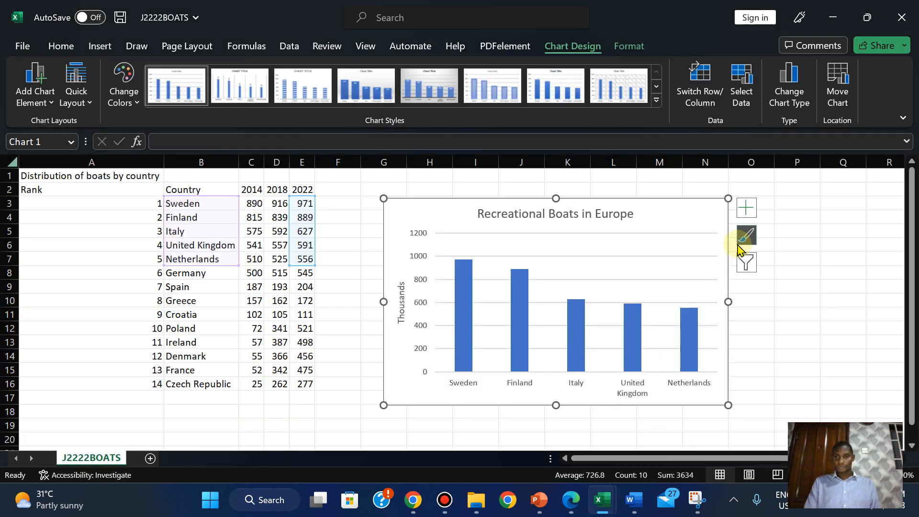
left_click(746, 207)
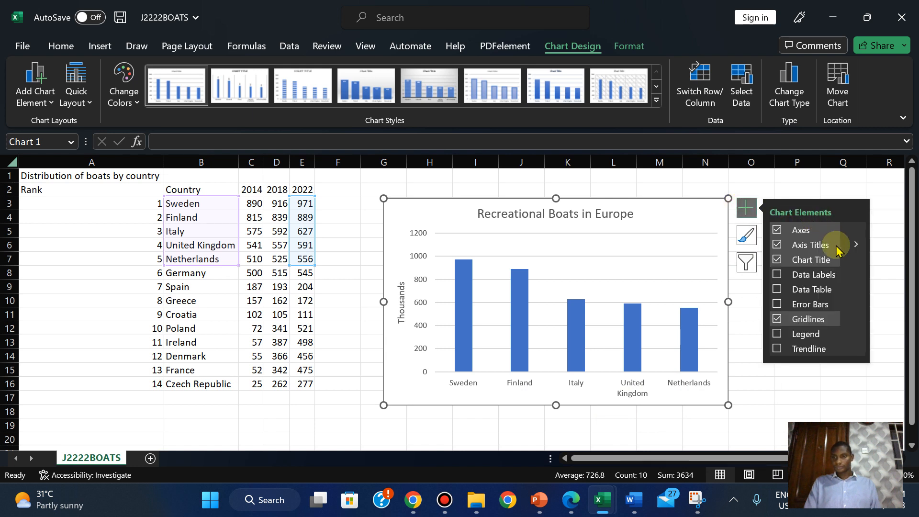
left_click(855, 245)
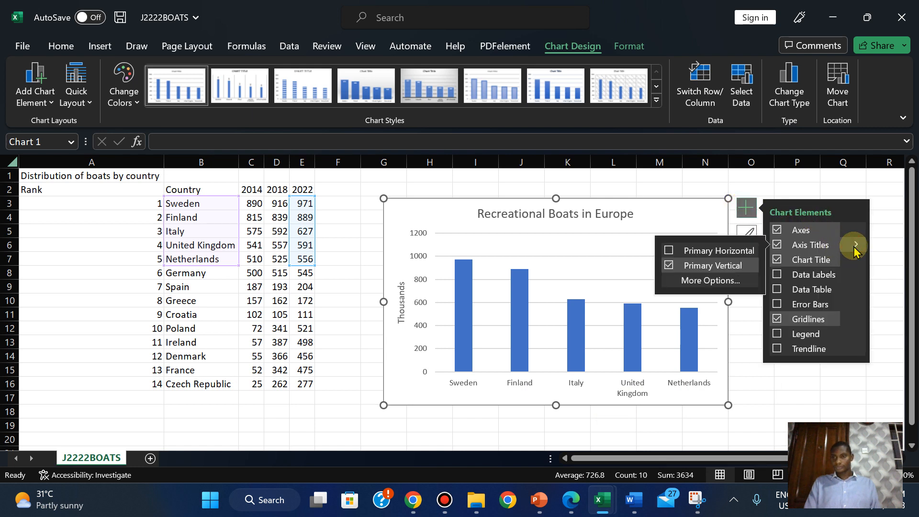
left_click(735, 250)
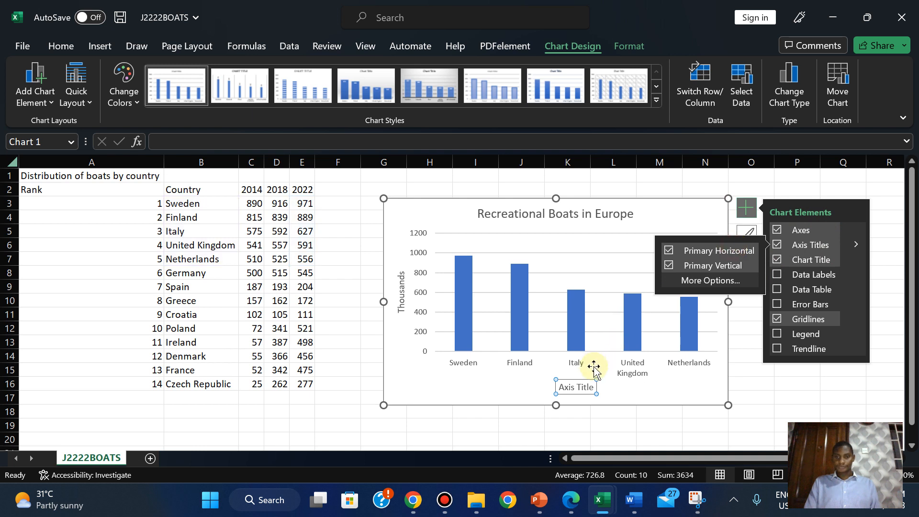
double_click(580, 394)
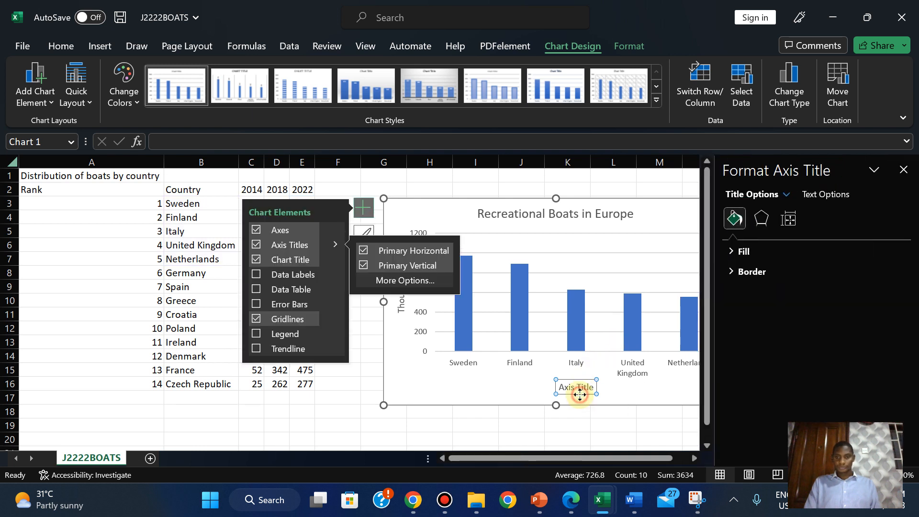
left_click(578, 390)
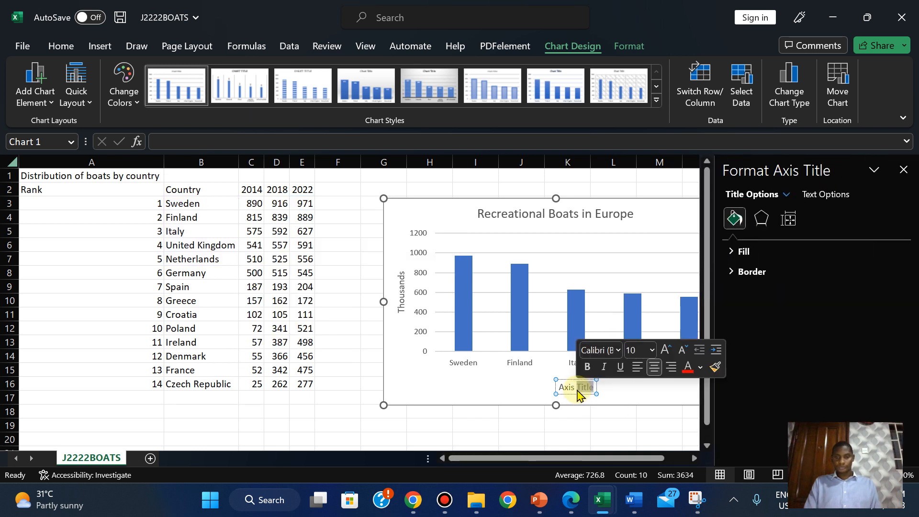
type("Country")
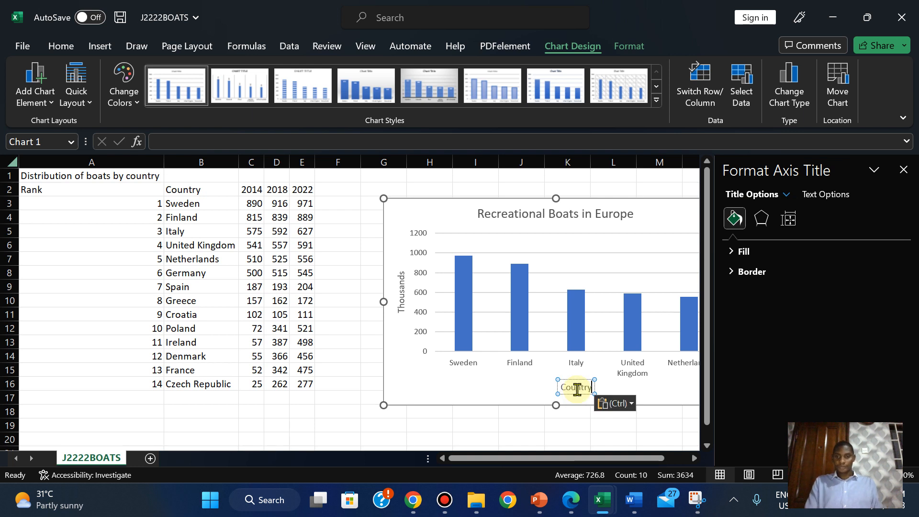
left_click(546, 381)
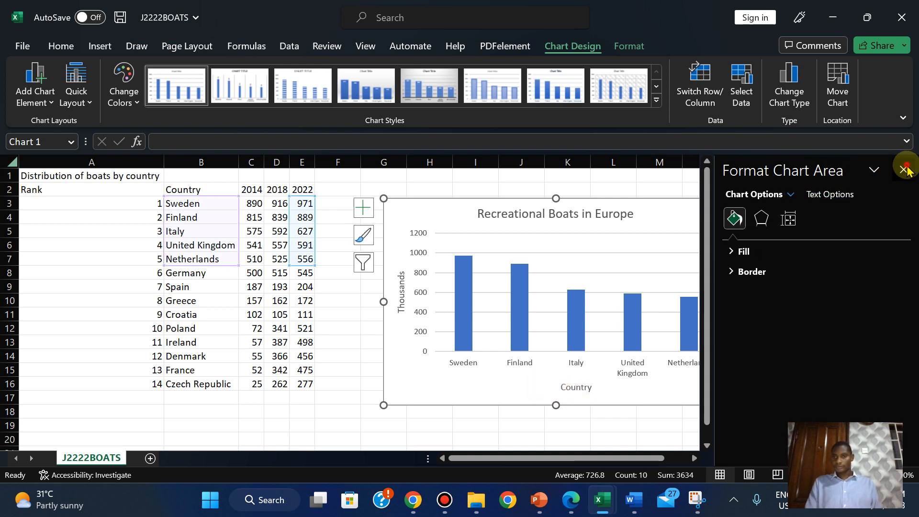
- Close the chart area formatting options, return to the exam paper in Edge and highlight question 30 in green
left_click(903, 170)
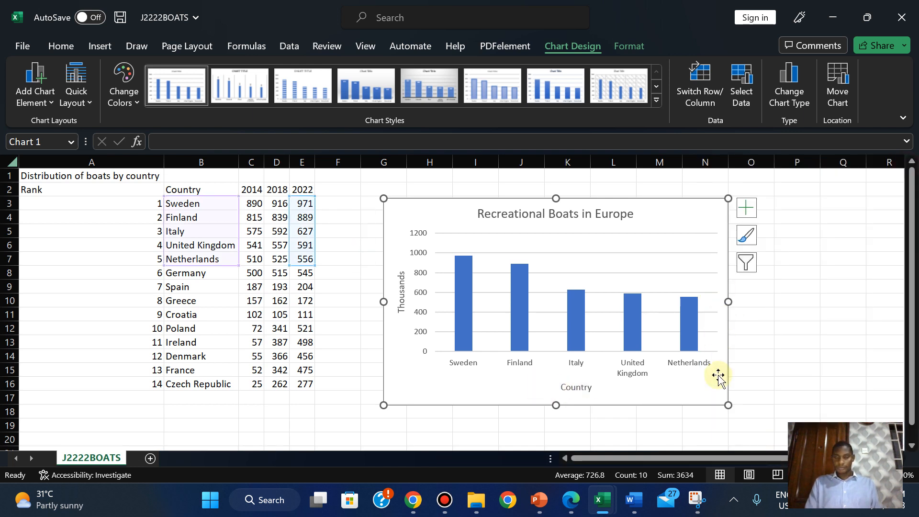
left_click(571, 500)
mouse_move(540, 500)
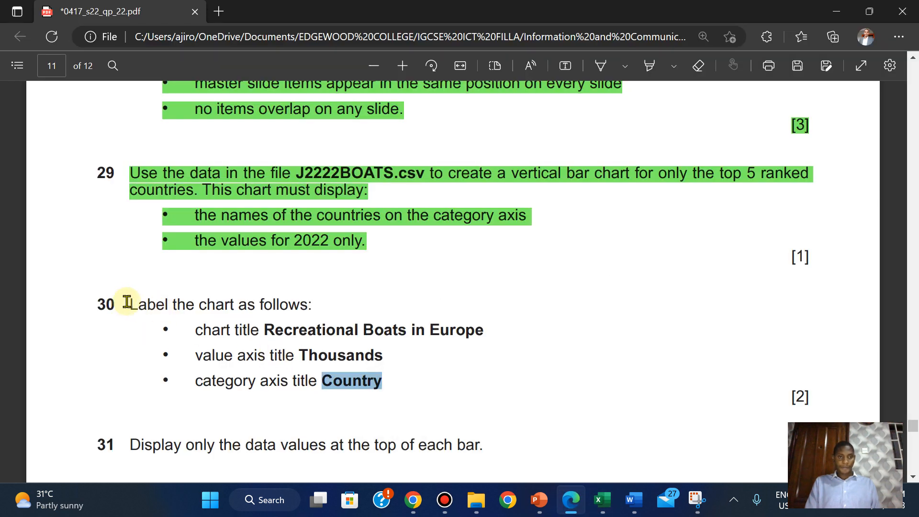
left_click_drag(129, 303, 812, 397)
mouse_move(845, 321)
mouse_move(804, 323)
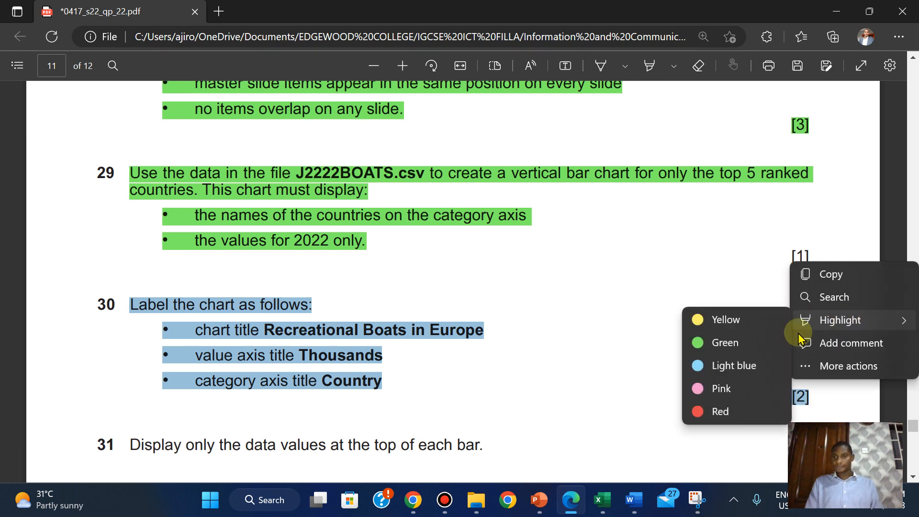
left_click(730, 349)
- In Excel's J2222BOATS workbook, add data labels showing the values at the top of each chart bar
scroll(473, 430, "down", 3)
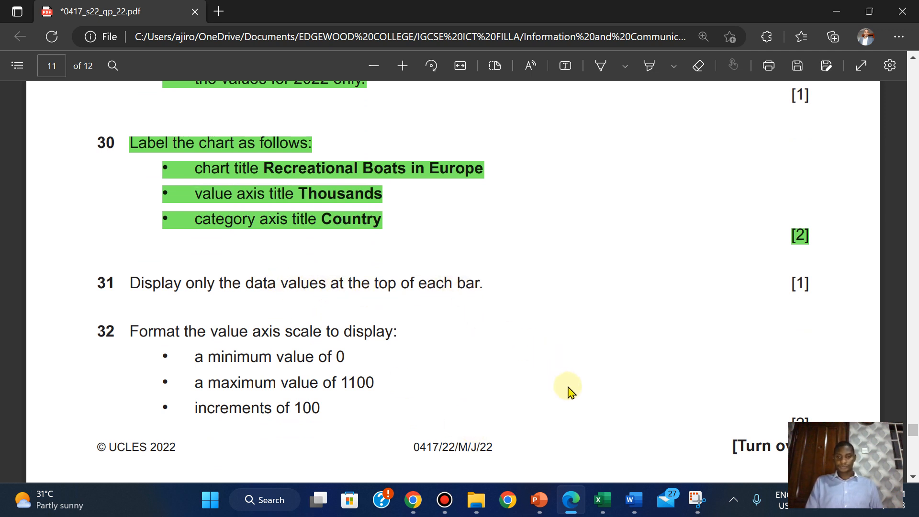
mouse_move(605, 505)
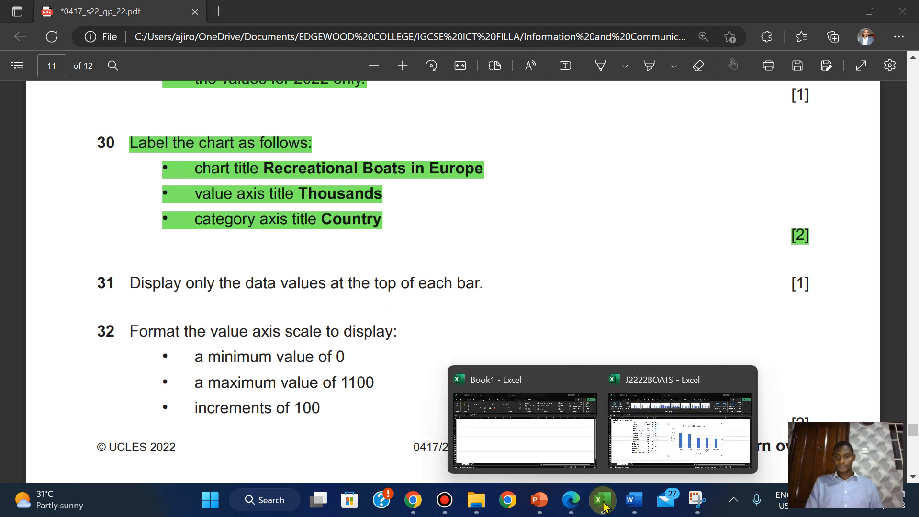
left_click(655, 443)
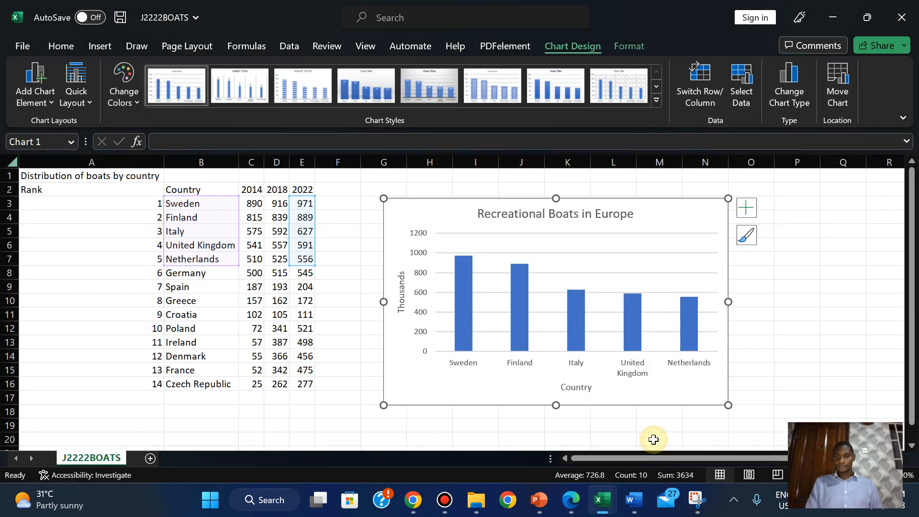
left_click(742, 207)
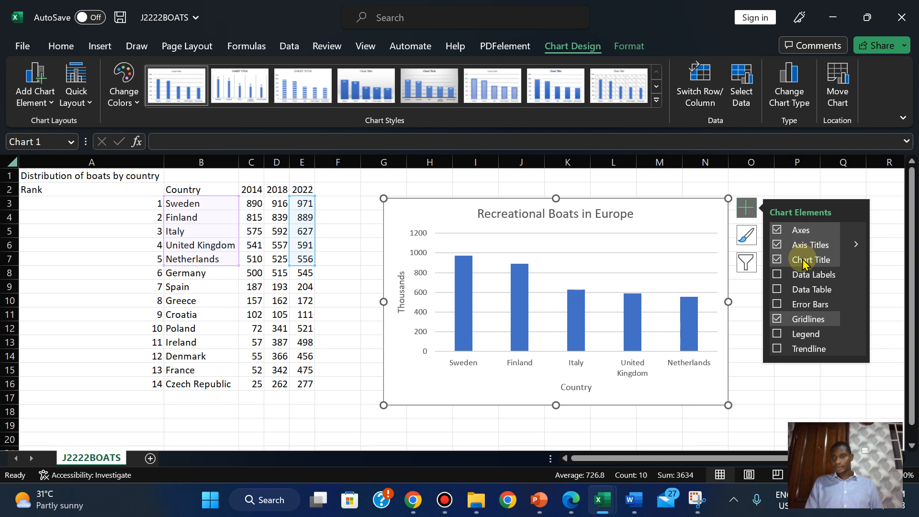
left_click(817, 280)
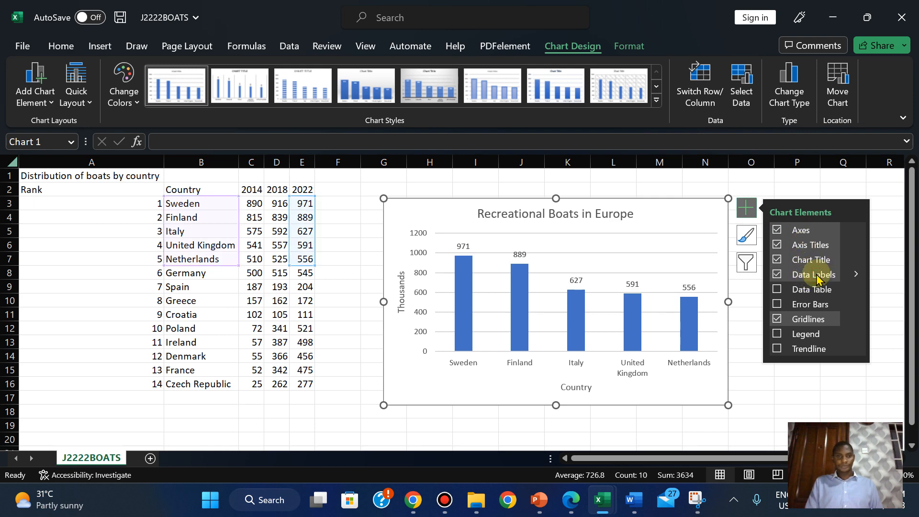
- Switch to the exam paper in Edge and highlight question 31 in green
left_click(571, 500)
left_click_drag(131, 282, 817, 289)
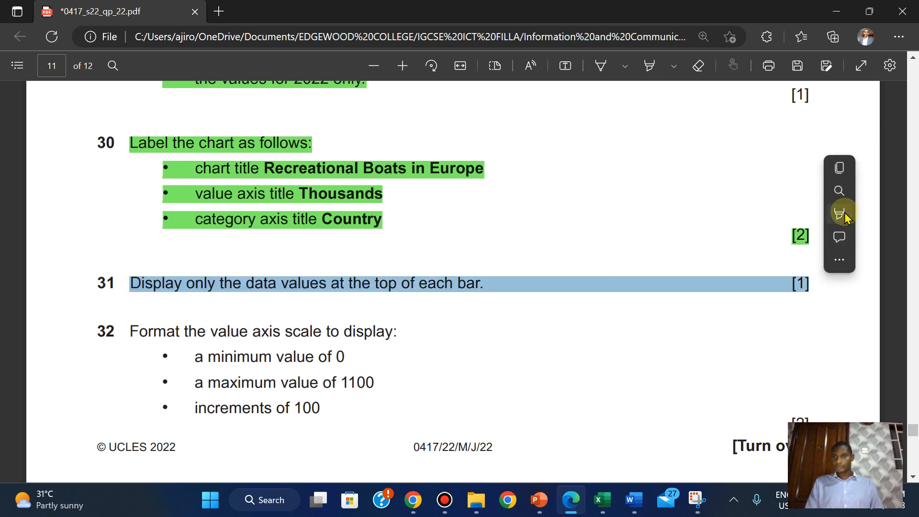
mouse_move(846, 218)
left_click(742, 246)
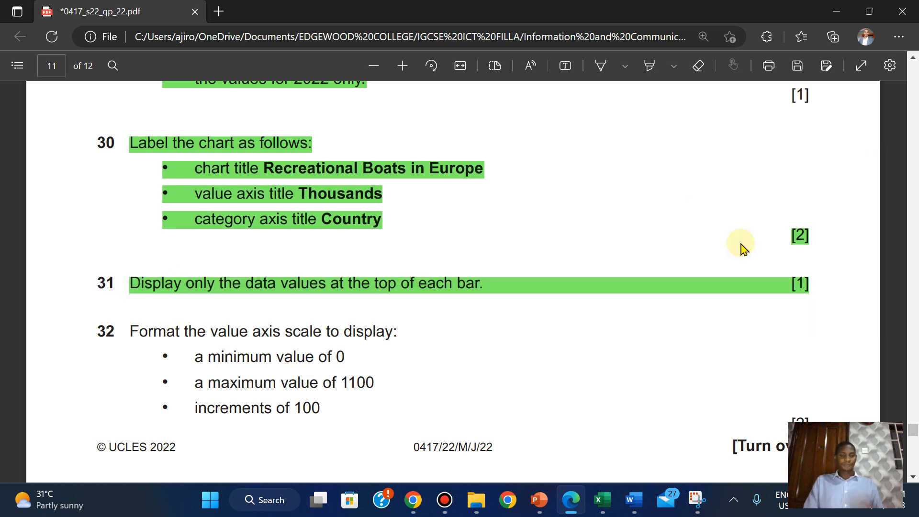
- Examine question 32's value axis scale requirements in the exam paper against the chart in Excel's J2222BOATS workbook
scroll(741, 247, "down", 3)
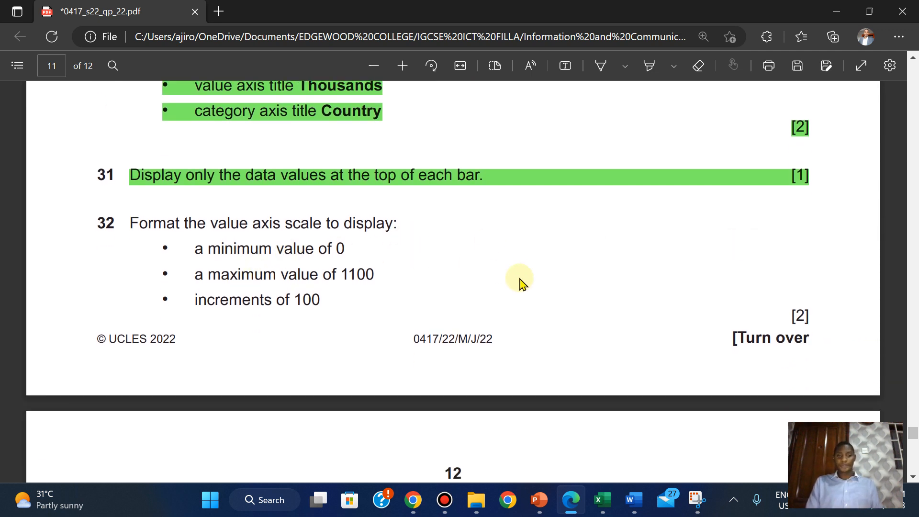
mouse_move(598, 491)
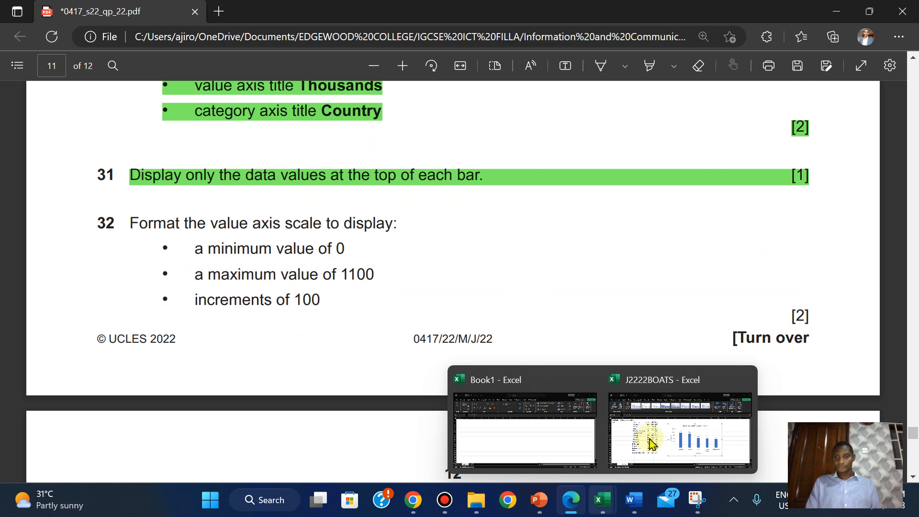
left_click(680, 417)
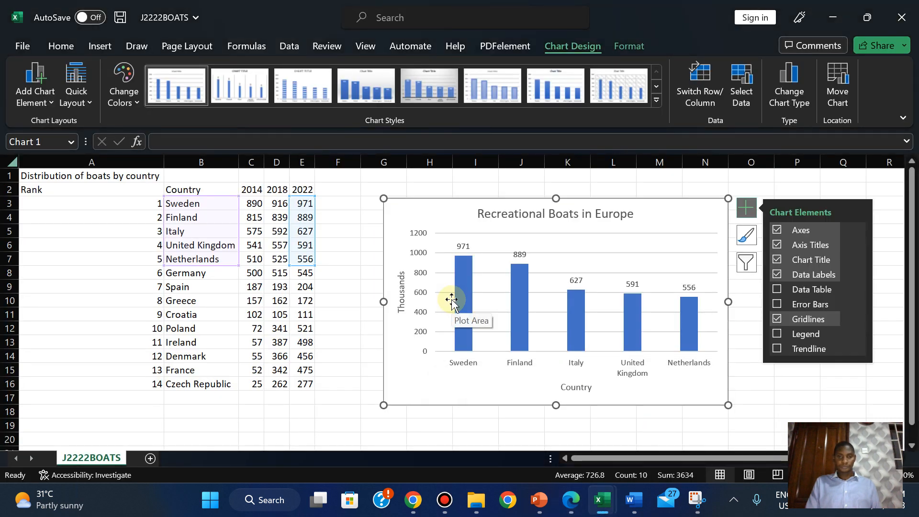
left_click(571, 504)
mouse_move(602, 500)
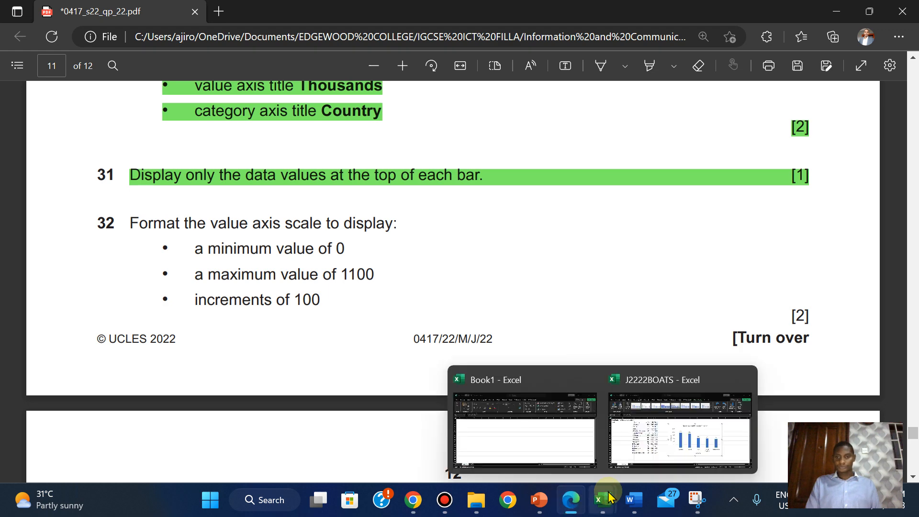
left_click(590, 383)
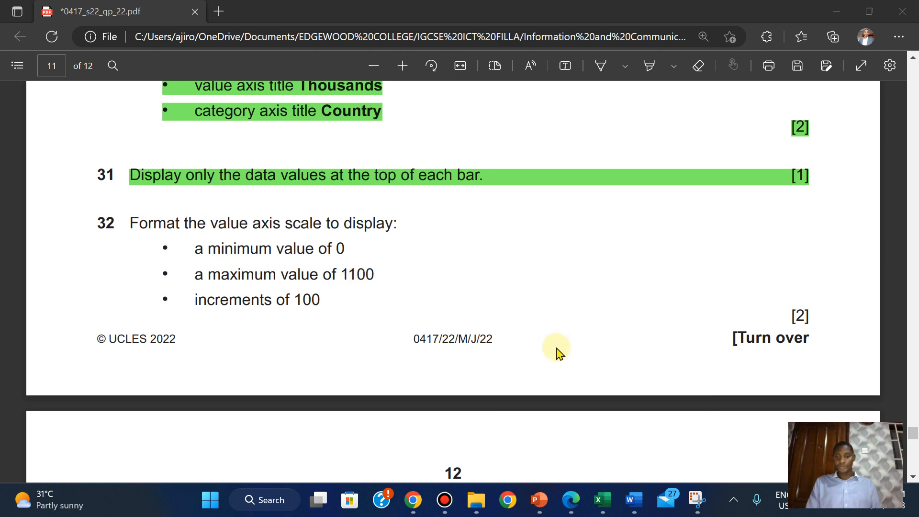
- In Excel's J2222BOATS workbook, open the chart's value axis formatting options and set the maximum bound to 1100
left_click(604, 499)
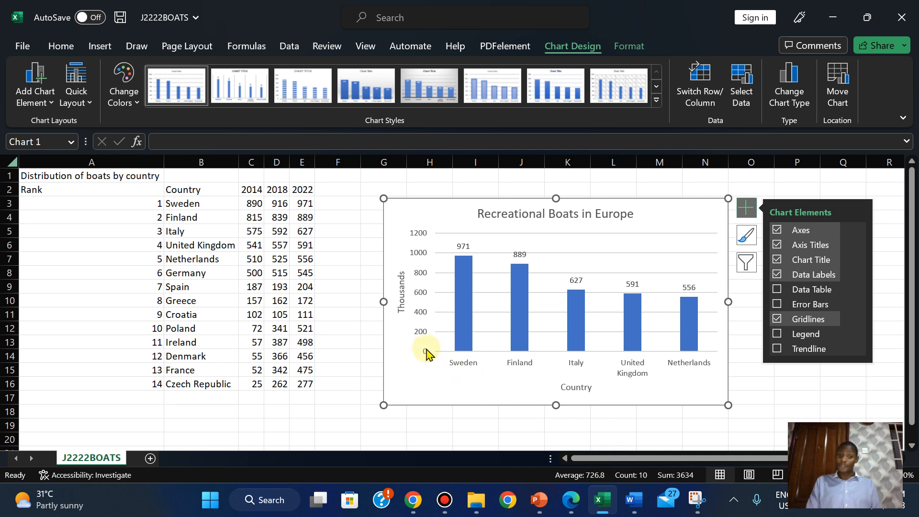
left_click(751, 207)
left_click(423, 314)
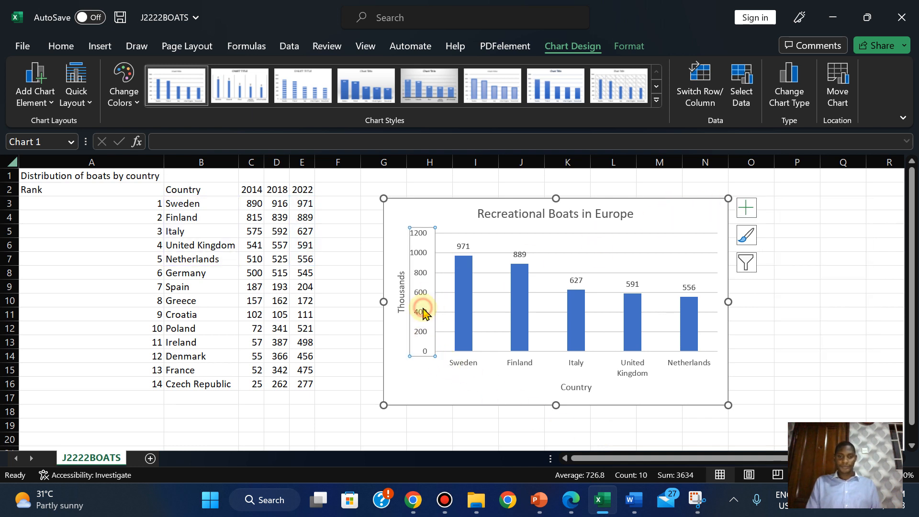
right_click(422, 309)
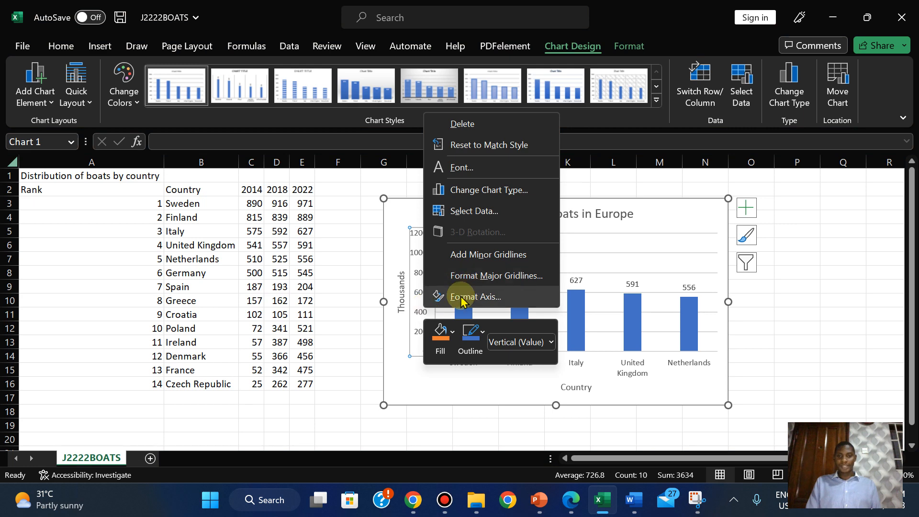
left_click(462, 298)
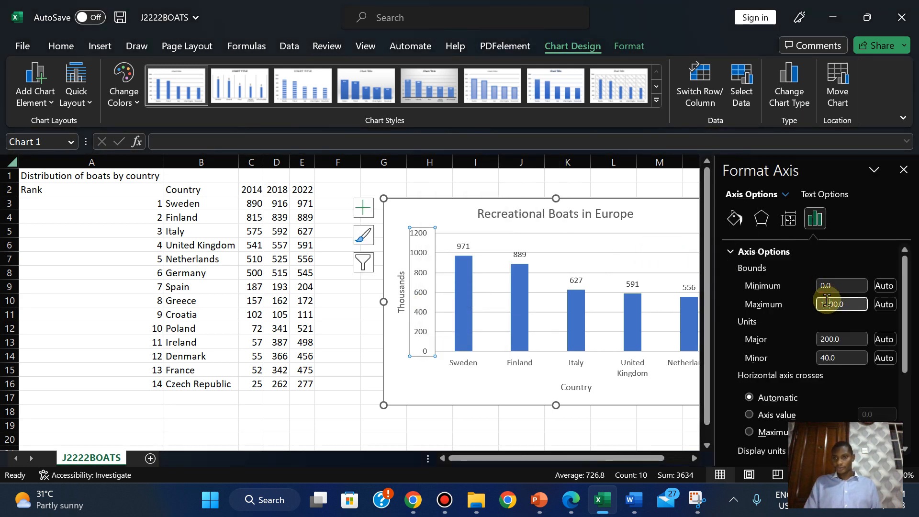
key("BackSpace")
key("Return")
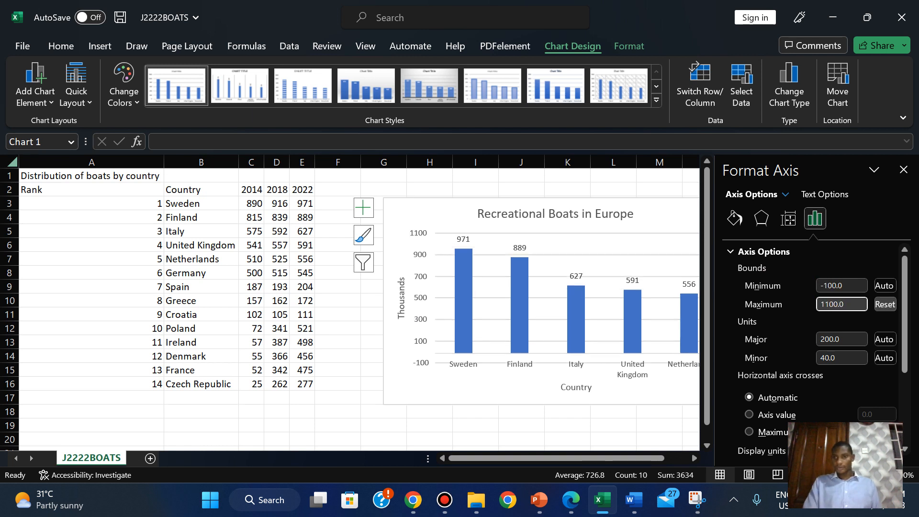
- Set the minimum bound of the chart's value axis to 0
left_click(827, 283)
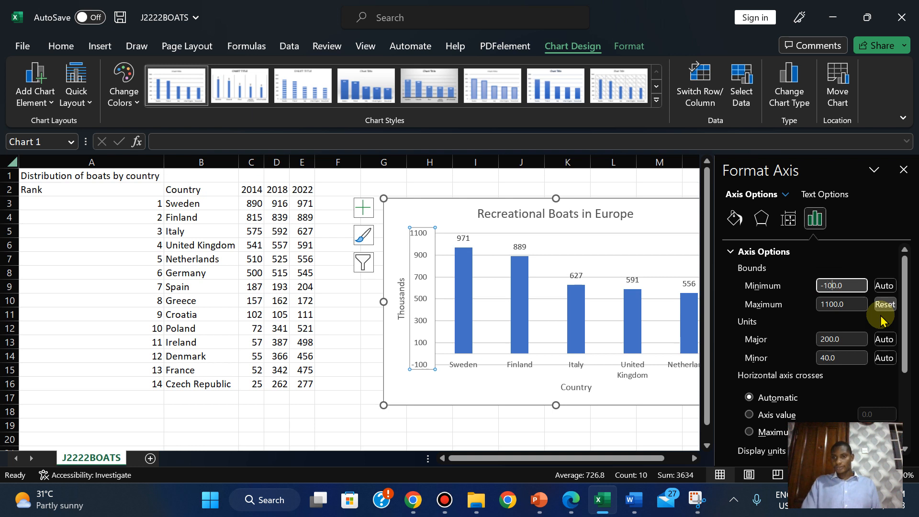
key("BackSpace")
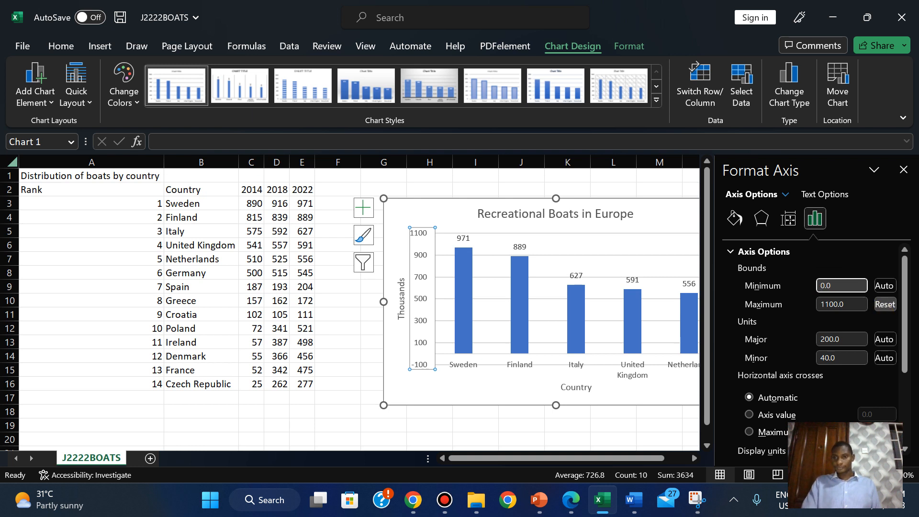
key("Return")
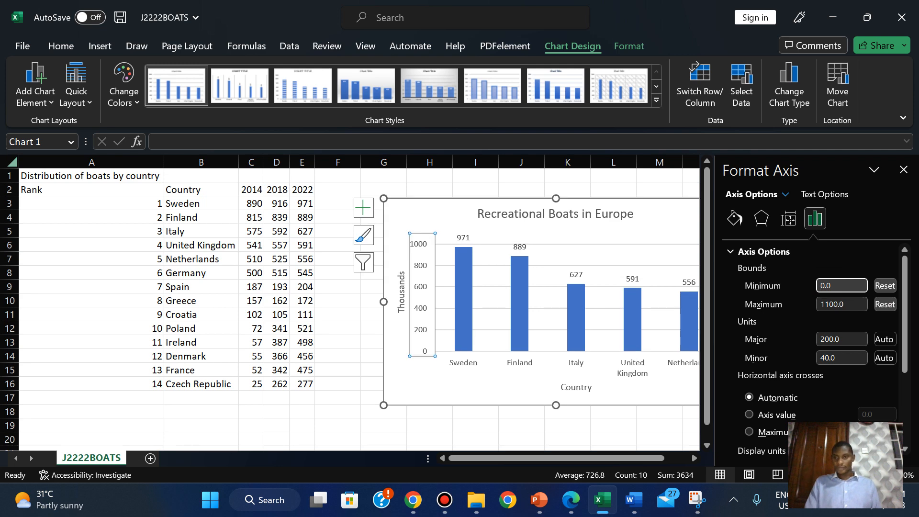
- Check the increment required by question 32 in Edge, and set the value axis major unit to 100 in Excel
left_click(573, 501)
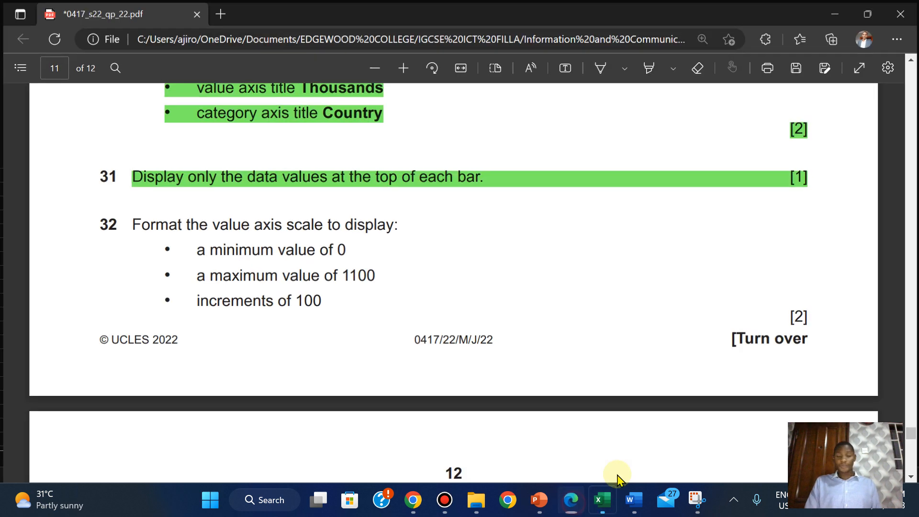
left_click(603, 500)
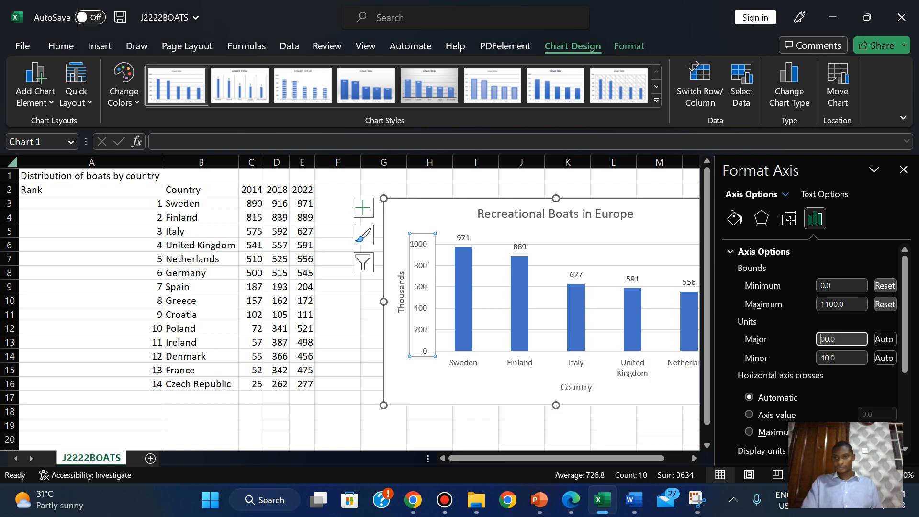
type("1")
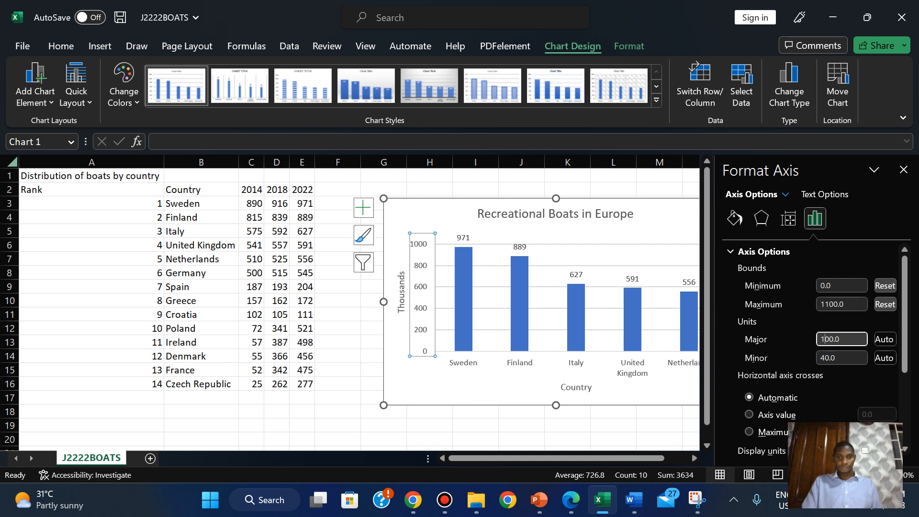
key("Return")
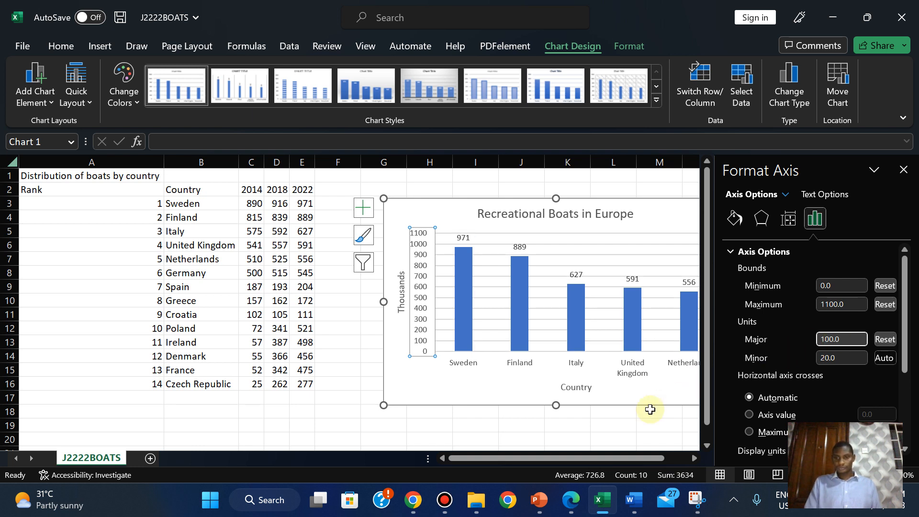
- Return to the exam paper in Edge and highlight question 32, including its three bullet points, in green
left_click(569, 502)
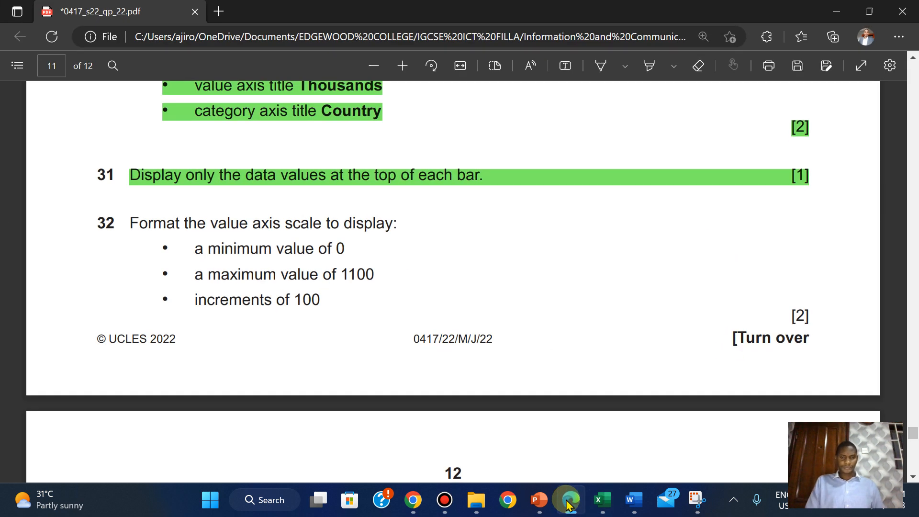
left_click(569, 503)
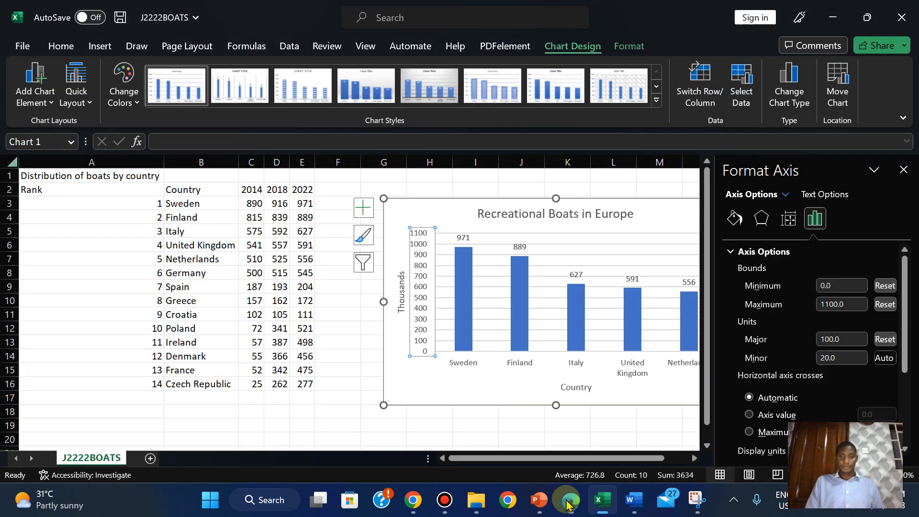
left_click(569, 503)
left_click(569, 503)
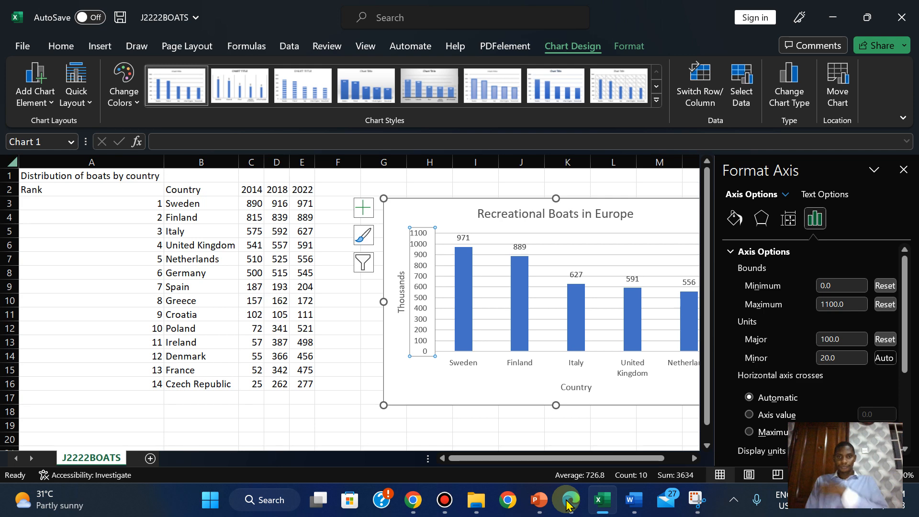
left_click(567, 503)
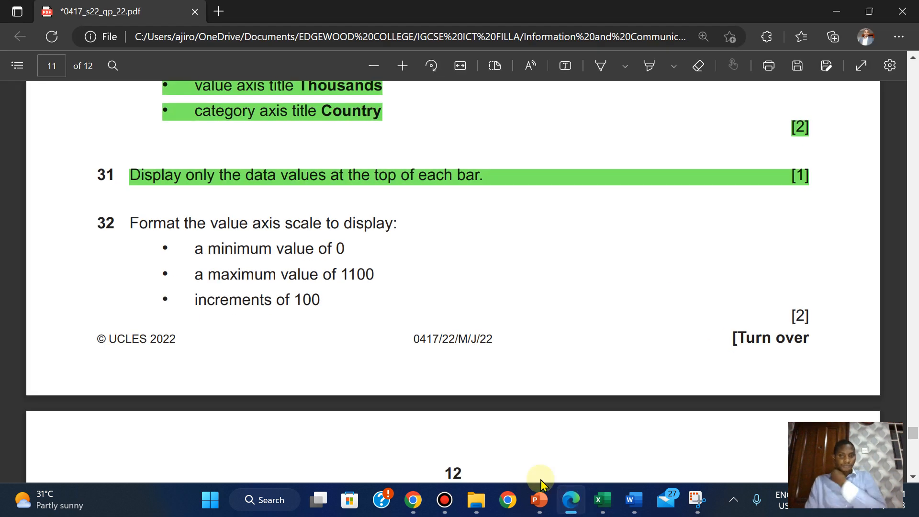
left_click(129, 224)
left_click_drag(445, 252, 825, 309)
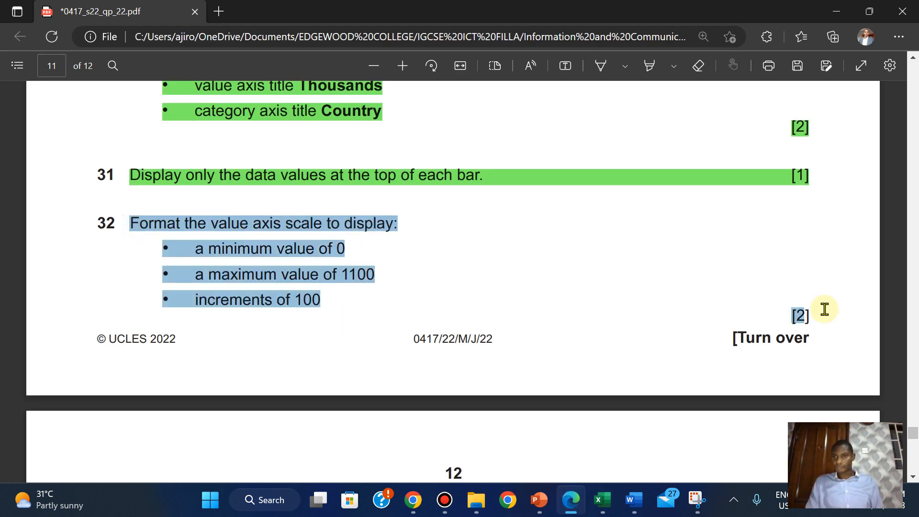
mouse_move(843, 240)
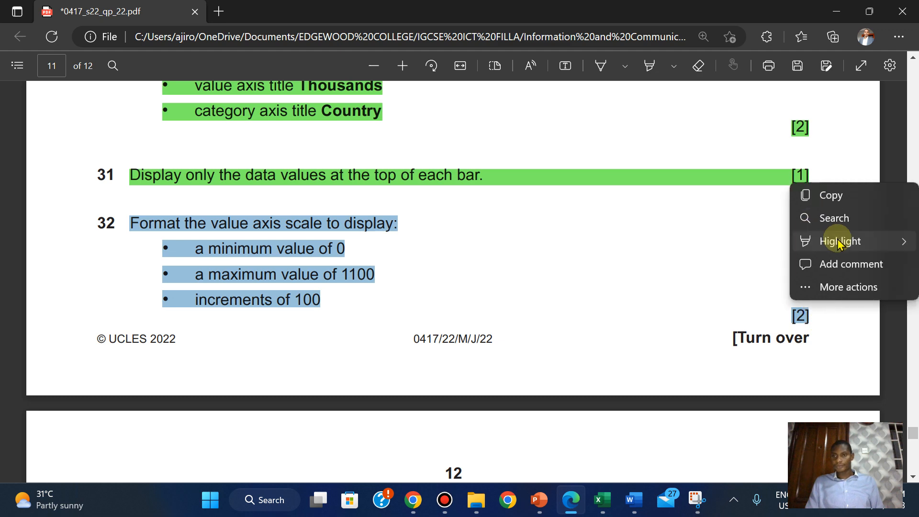
left_click(727, 264)
- Read question 33 on page 12 of the exam paper for the chart placement requirements
scroll(728, 266, "down", 6)
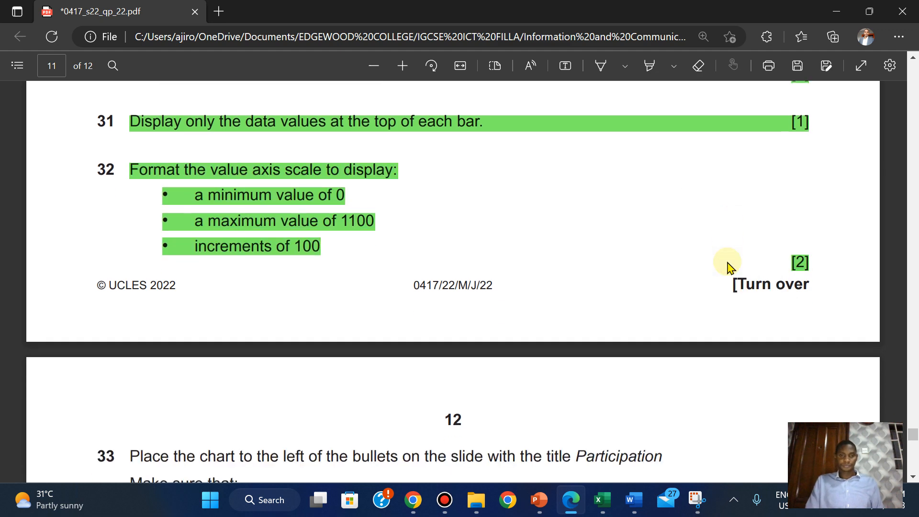
scroll(728, 266, "down", 1)
scroll(728, 266, "up", 1)
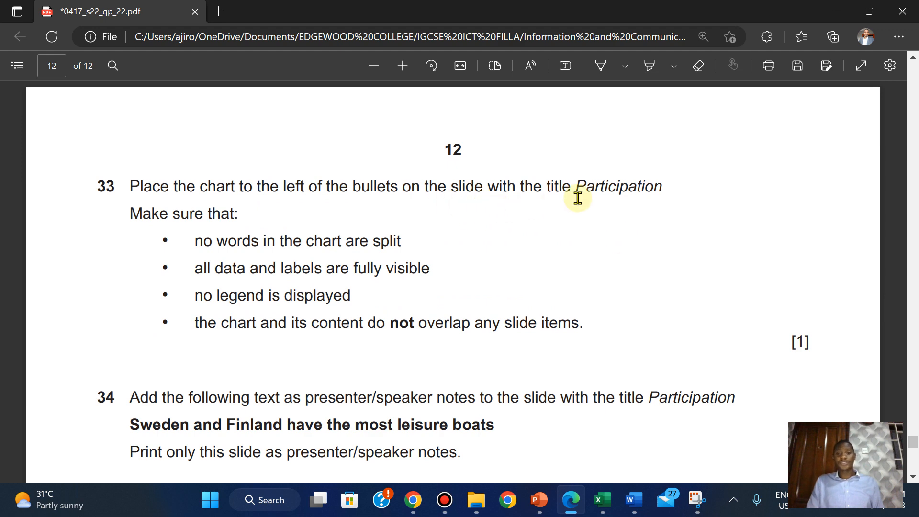
- Switch to the J2222BOATS workbook in Excel, close the axis formatting settings and copy the whole Recreational Boats in Europe chart
mouse_move(603, 500)
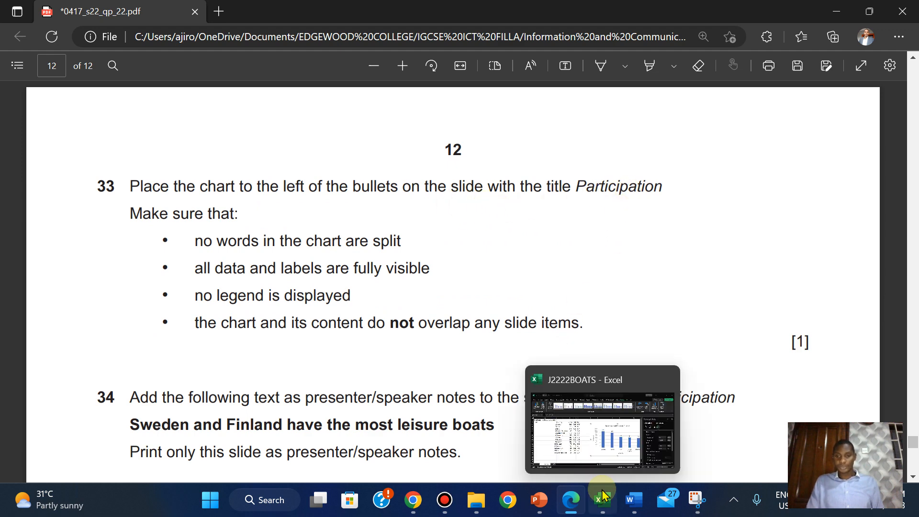
left_click(603, 437)
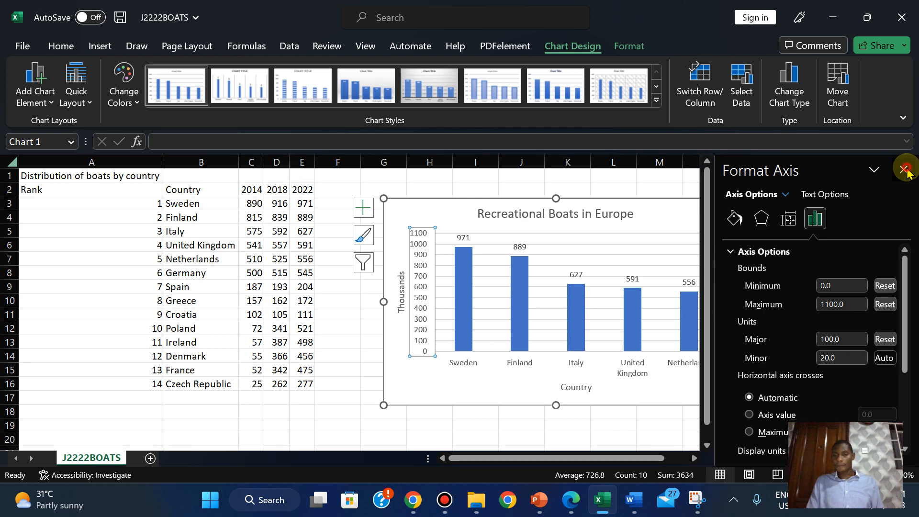
left_click(905, 170)
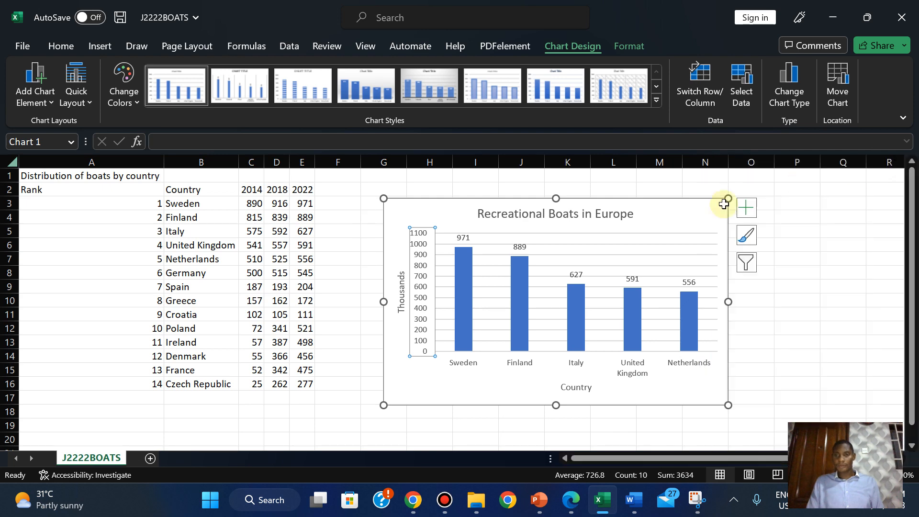
right_click(650, 215)
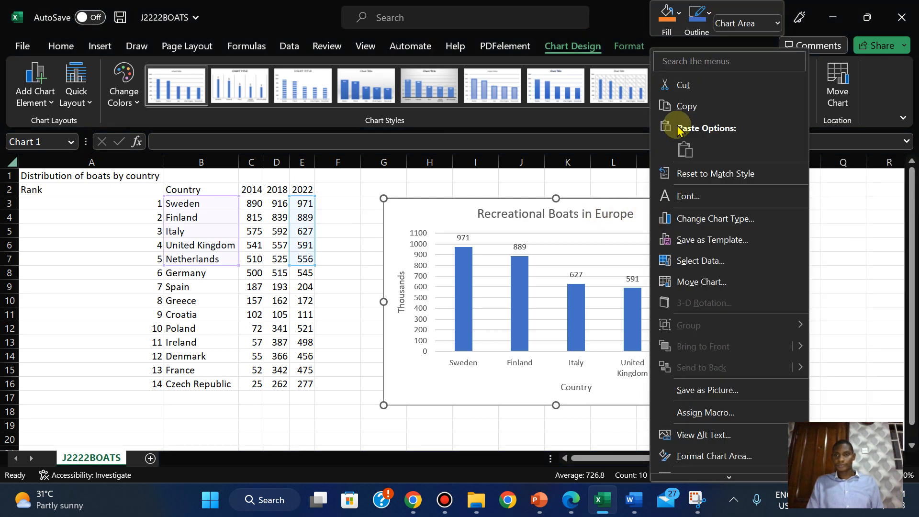
left_click(680, 106)
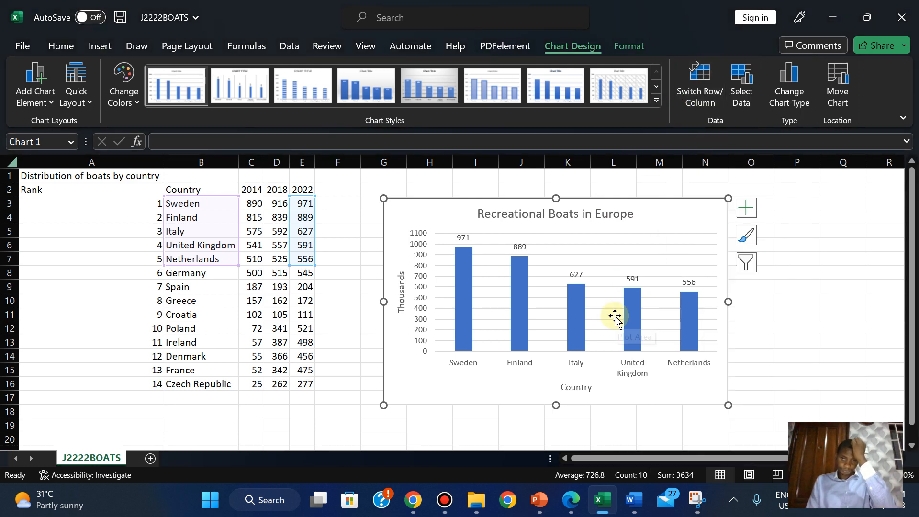
- Switch to PowerPoint, close the blank Presentation3 and bring up the J2222TOURISM presentation
left_click(569, 502)
mouse_move(540, 501)
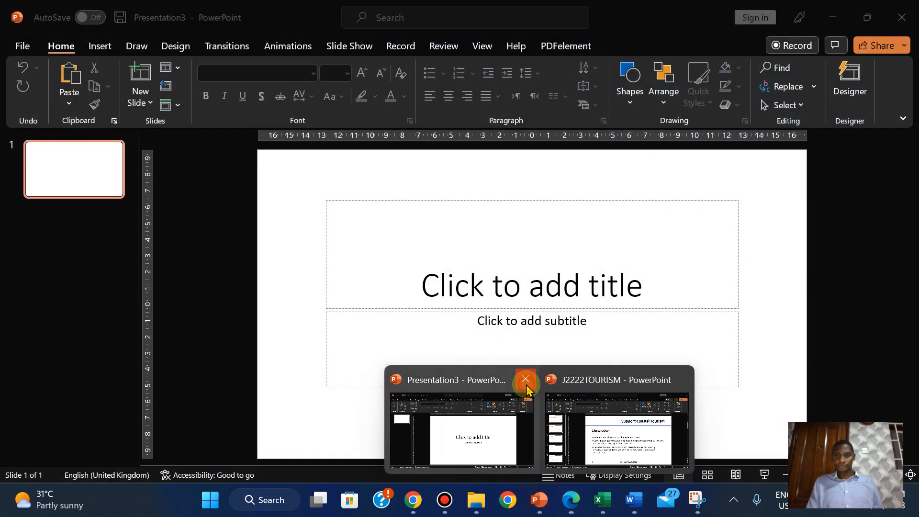
left_click(526, 380)
left_click(542, 425)
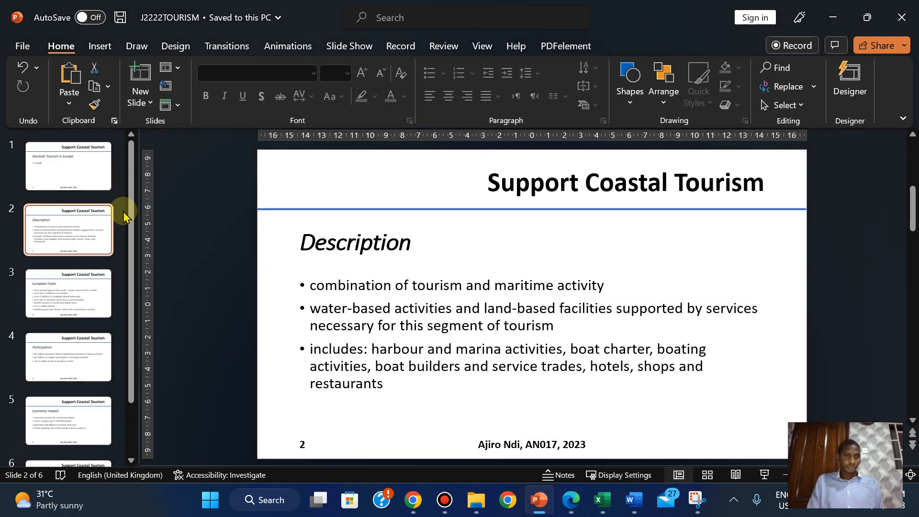
- On the Participation slide, narrow the bullet text box from its left edge so the bullets fill only the right-hand part of the slide
scroll(134, 316, "down", 2)
left_click(77, 309)
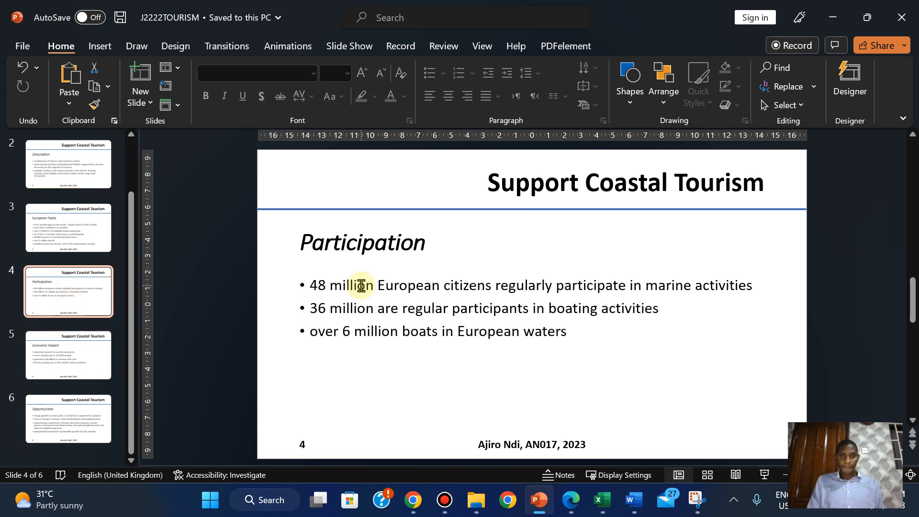
left_click(362, 286)
left_click_drag(292, 354, 545, 346)
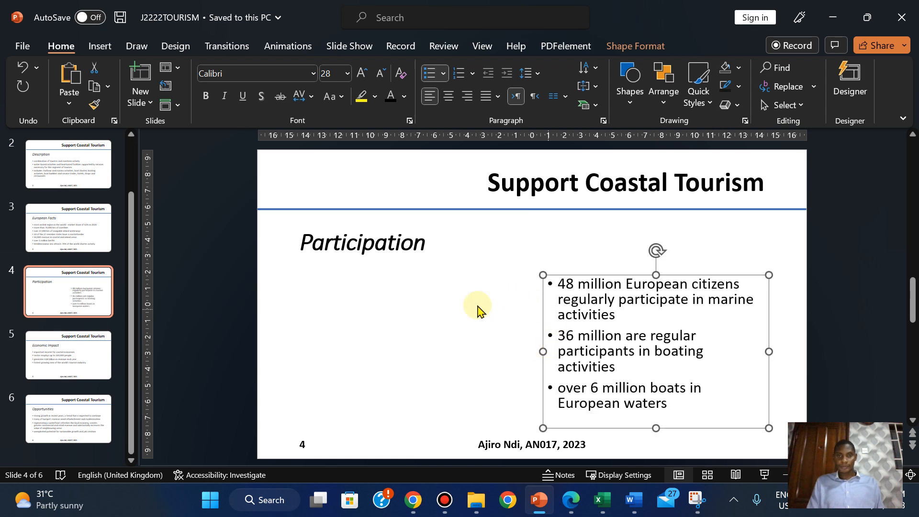